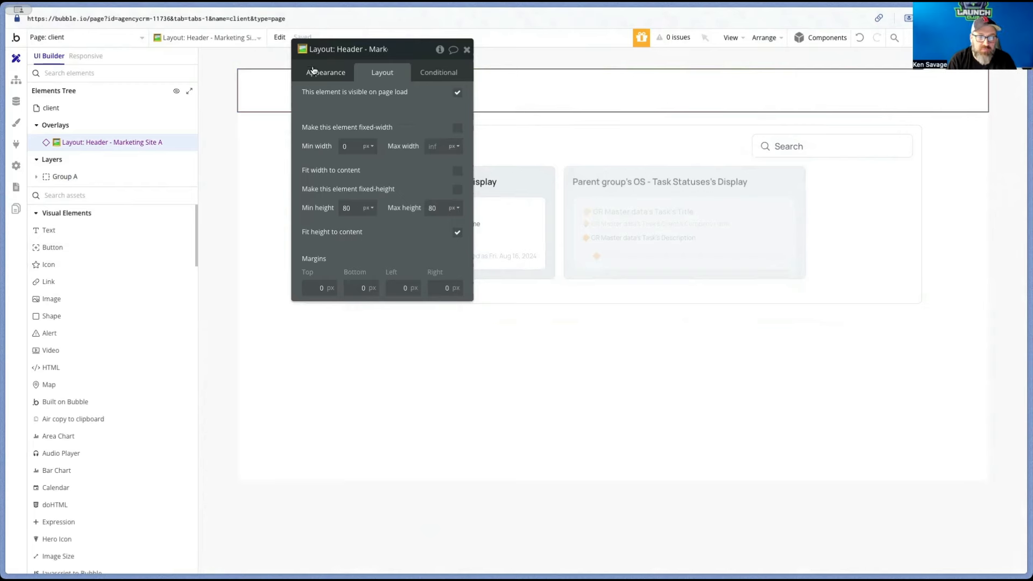
Open the Layout: Header - Marketing Site reusable element for editing, reveal its Header right logged out desktop group and show the group's conditions.
{"action": "left_click", "coordinate": [311, 72]}
{"action": "left_click", "coordinate": [350, 211]}
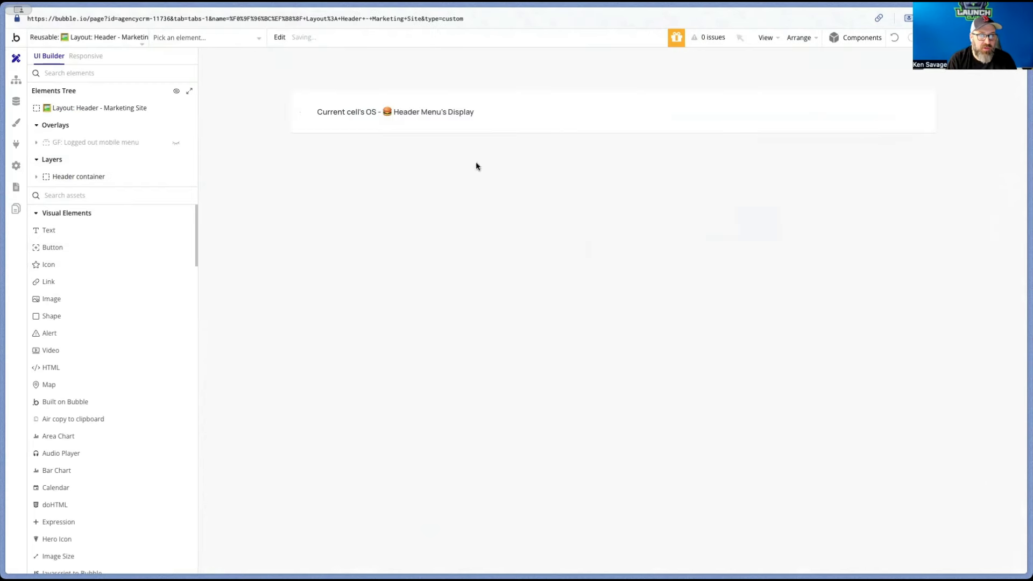
{"action": "left_click", "coordinate": [37, 179]}
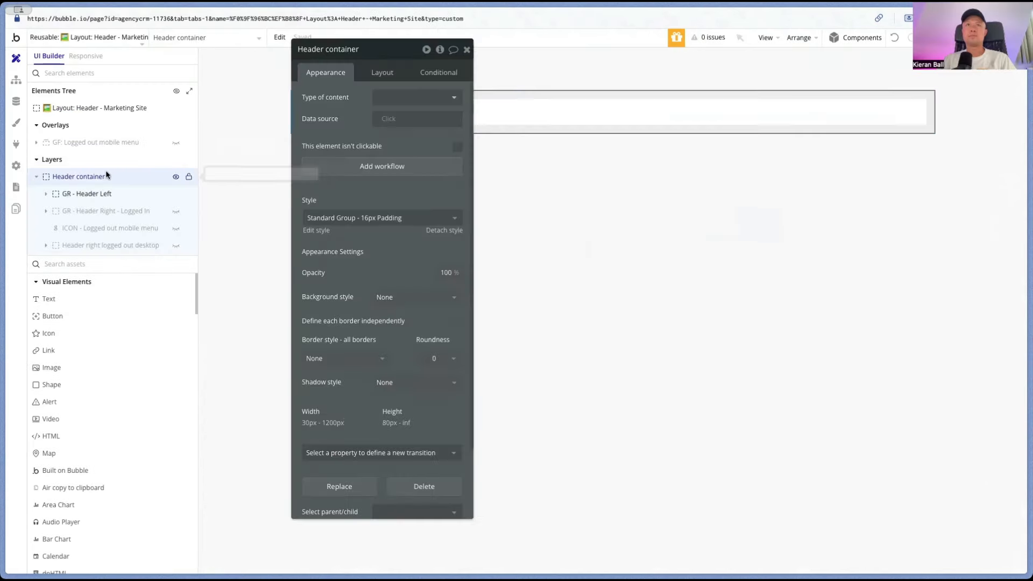
{"action": "left_click", "coordinate": [114, 246]}
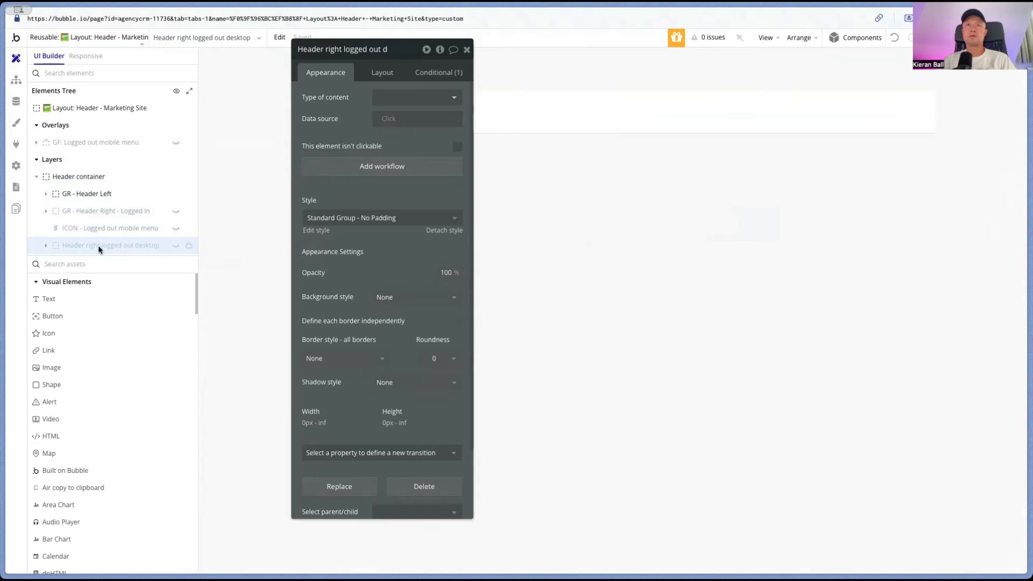
{"action": "left_click", "coordinate": [175, 247]}
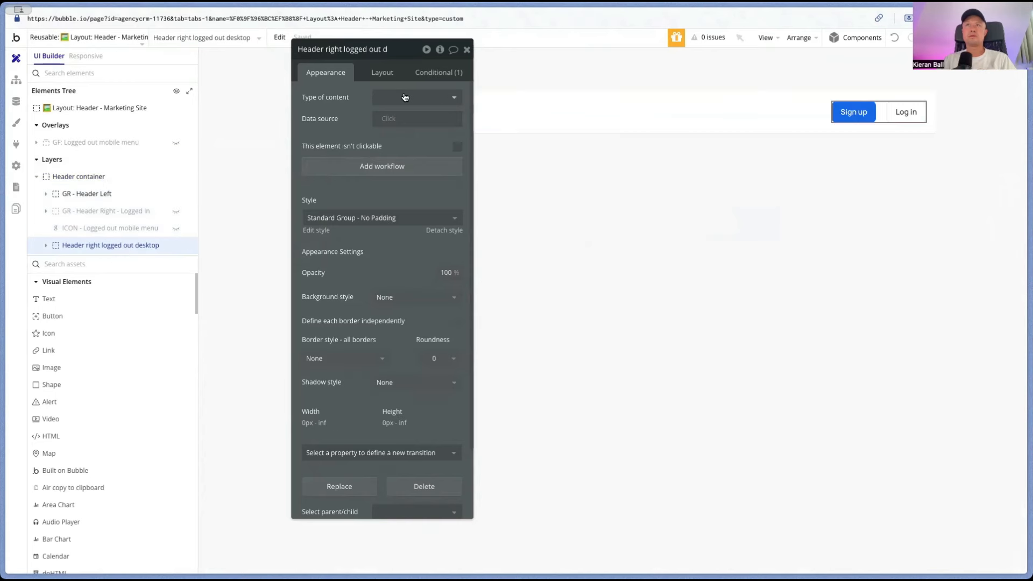
{"action": "left_click", "coordinate": [436, 72]}
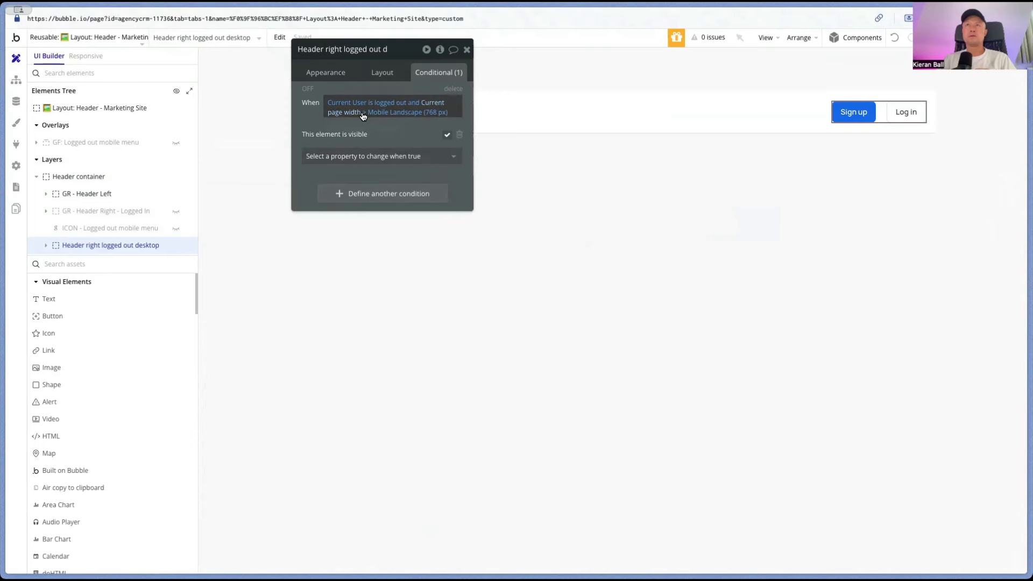
Extend the logged-out desktop group's visibility condition with "and Current page name is not client".
{"action": "left_click", "coordinate": [444, 110]}
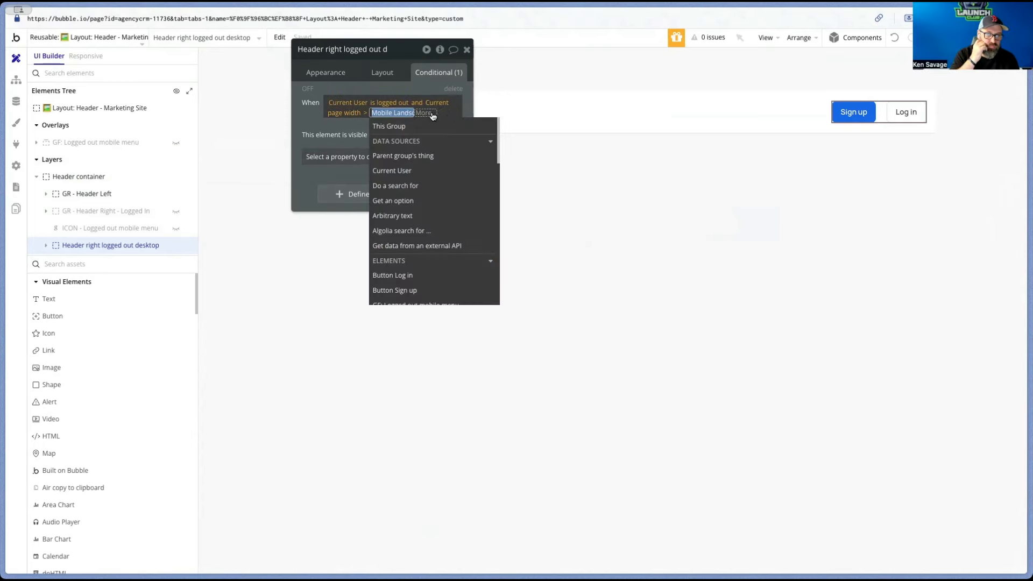
{"action": "left_click", "coordinate": [359, 127]}
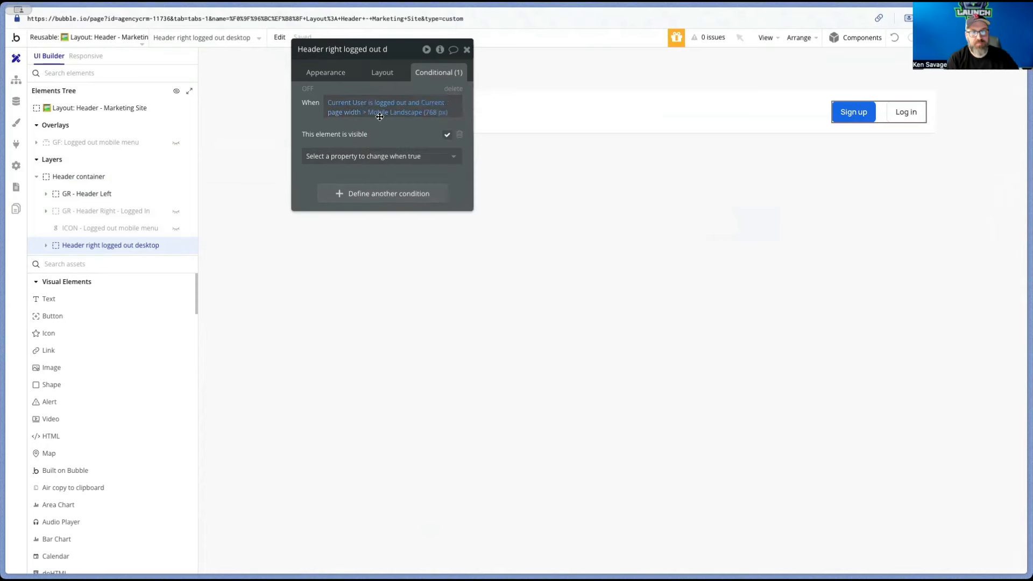
{"action": "left_click", "coordinate": [447, 114]}
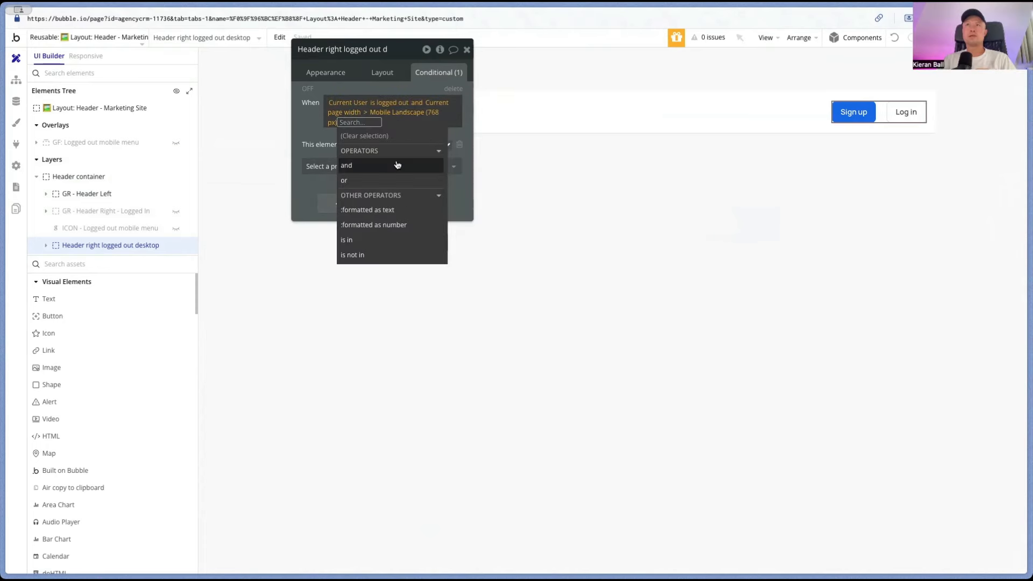
{"action": "left_click", "coordinate": [396, 164]}
{"action": "type", "text": "page"}
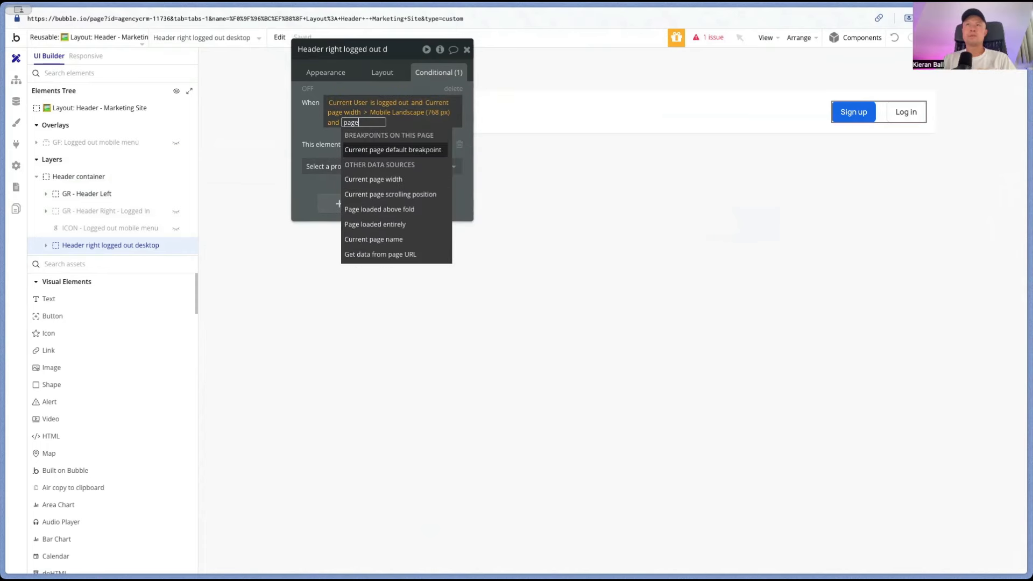
{"action": "left_click", "coordinate": [393, 238]}
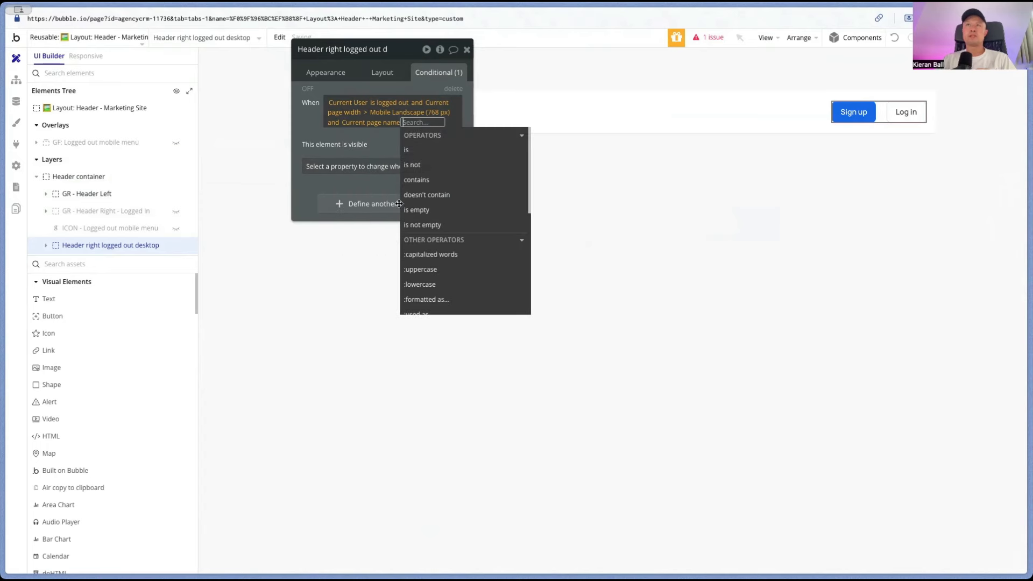
{"action": "left_click", "coordinate": [427, 166]}
{"action": "type", "text": "client"}
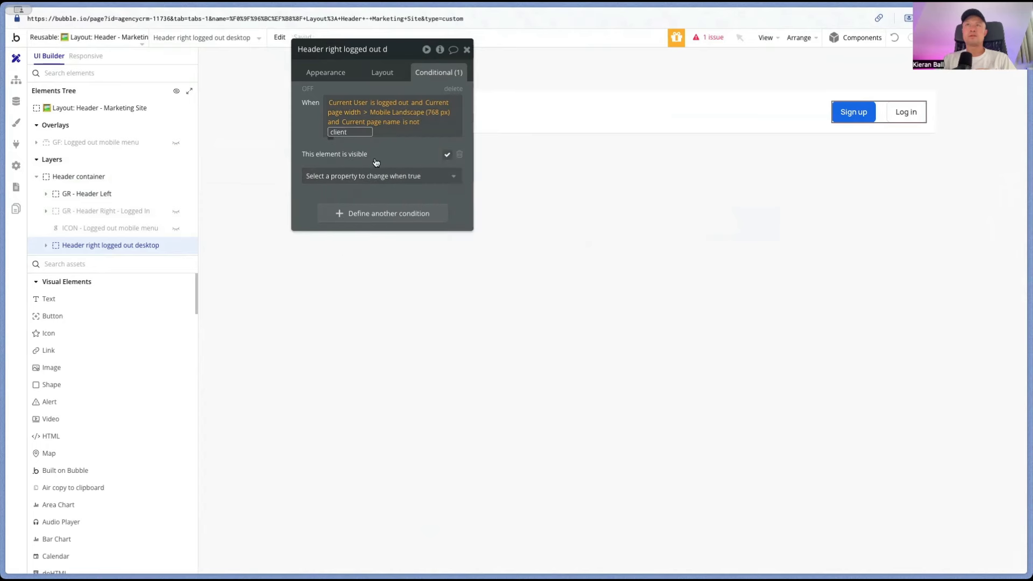
{"action": "key", "text": "Return"}
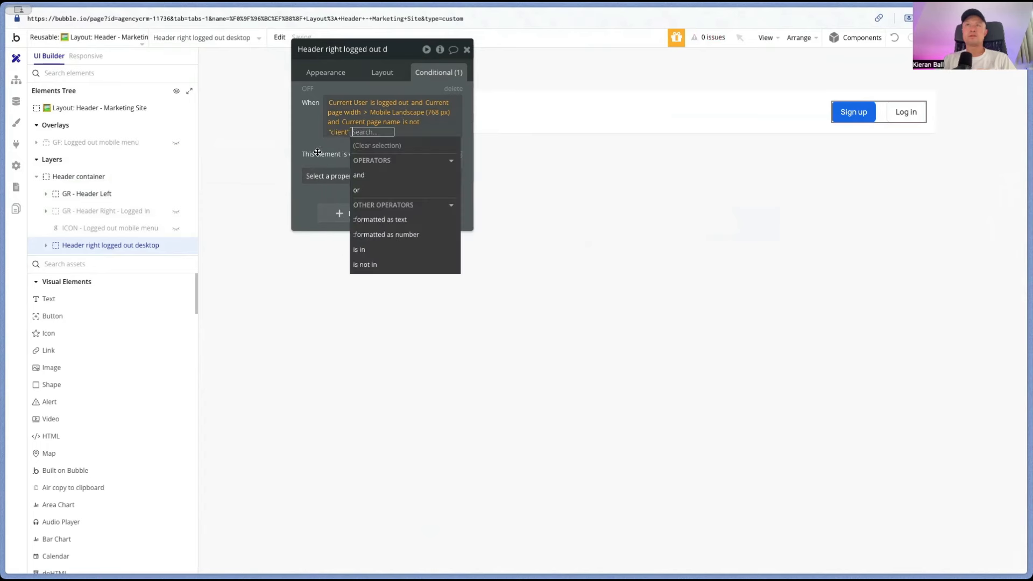
{"action": "left_click", "coordinate": [317, 152]}
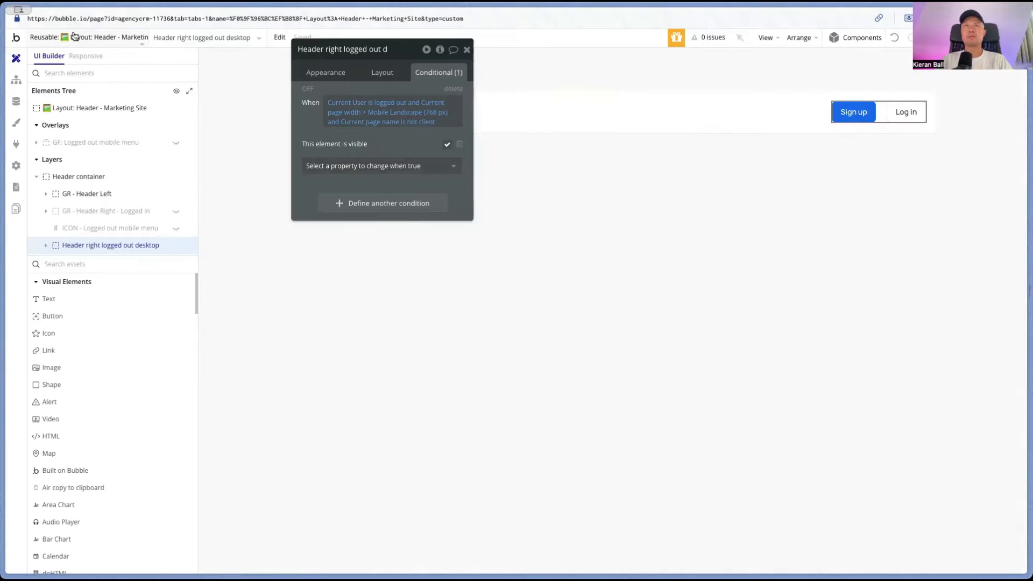
Open the Ftn: Group - Signup/Login reusable element and try turning off page-load visibility for its Signup or Login group.
{"action": "left_click", "coordinate": [76, 36]}
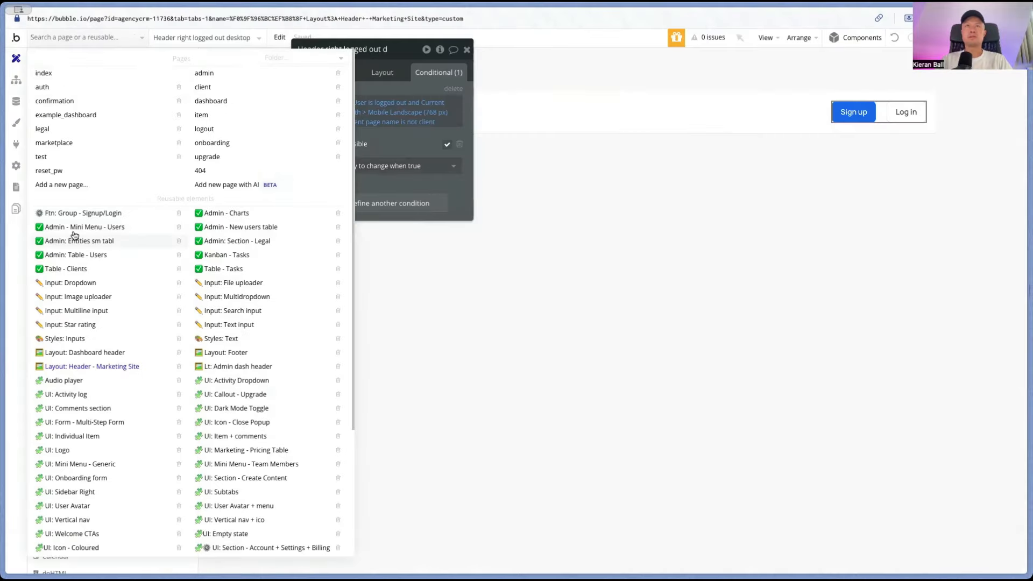
{"action": "left_click", "coordinate": [90, 213]}
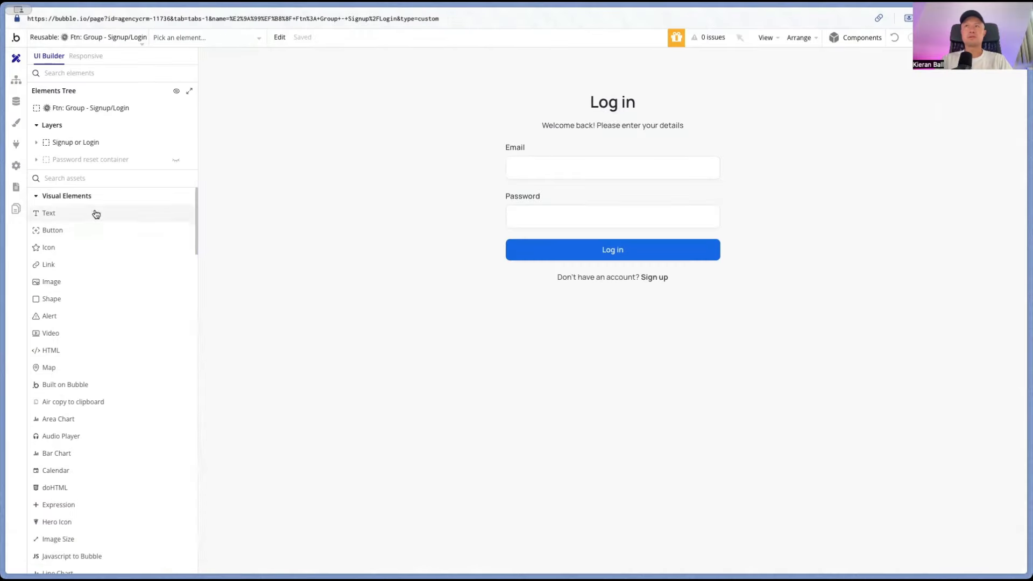
{"action": "double_click", "coordinate": [562, 253]}
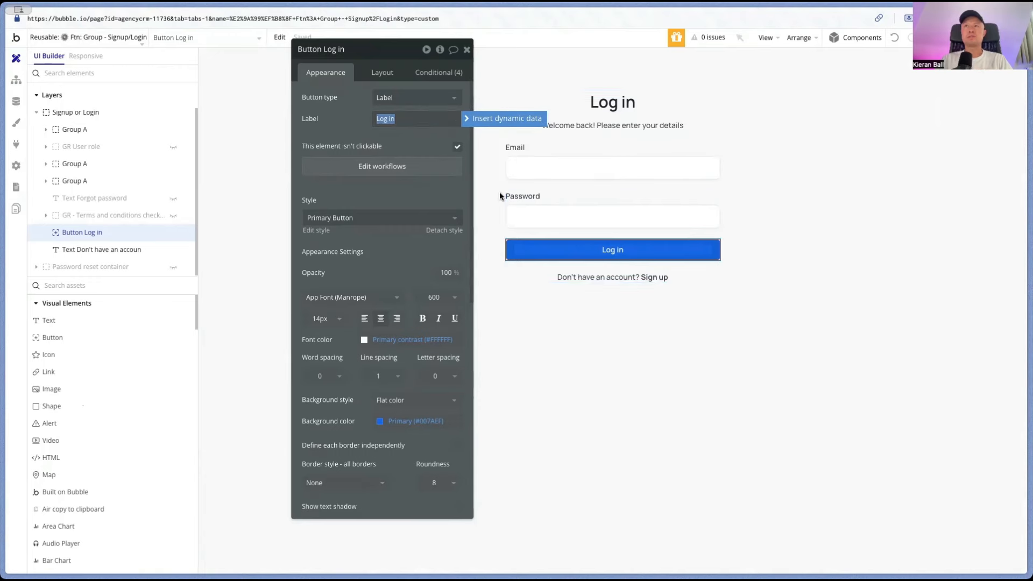
{"action": "left_click", "coordinate": [554, 139]}
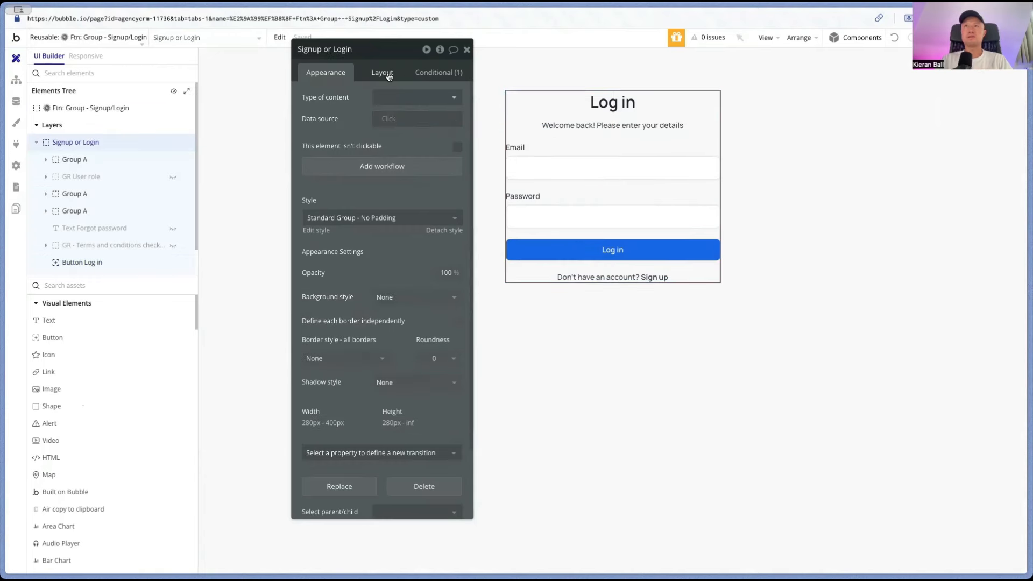
{"action": "left_click", "coordinate": [388, 74]}
{"action": "left_click", "coordinate": [458, 187]}
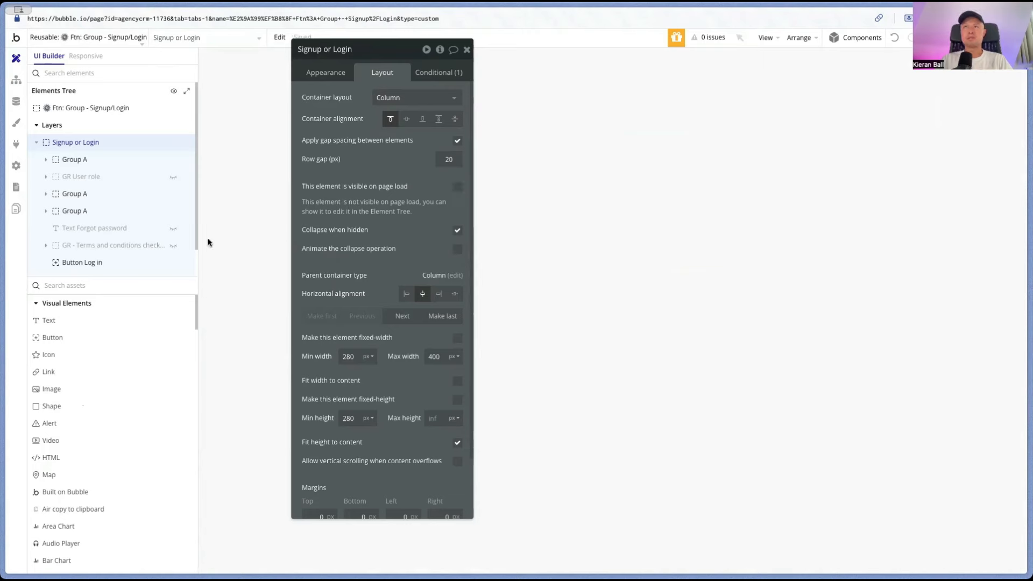
{"action": "left_click", "coordinate": [457, 187]}
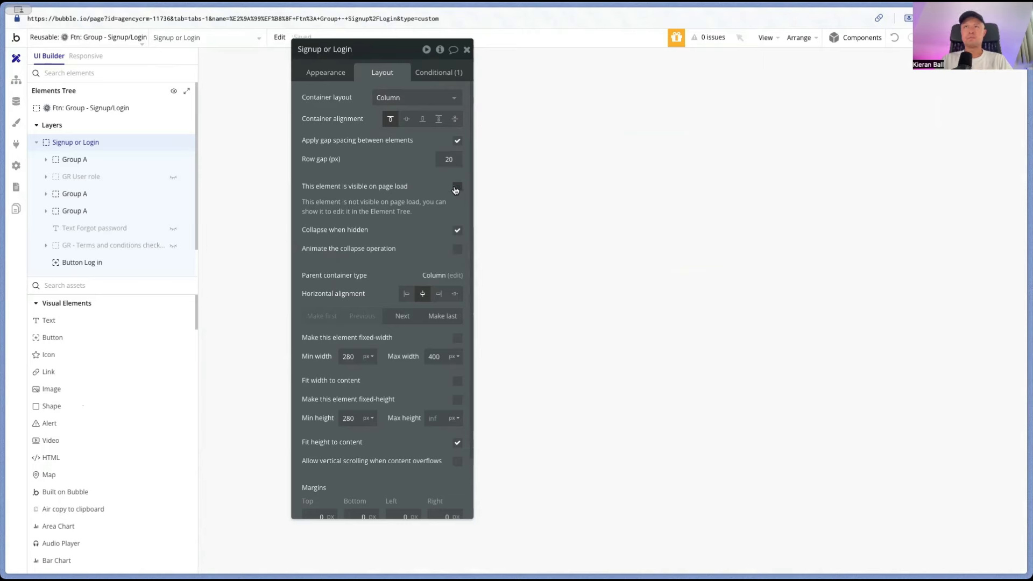
{"action": "left_click", "coordinate": [255, 209]}
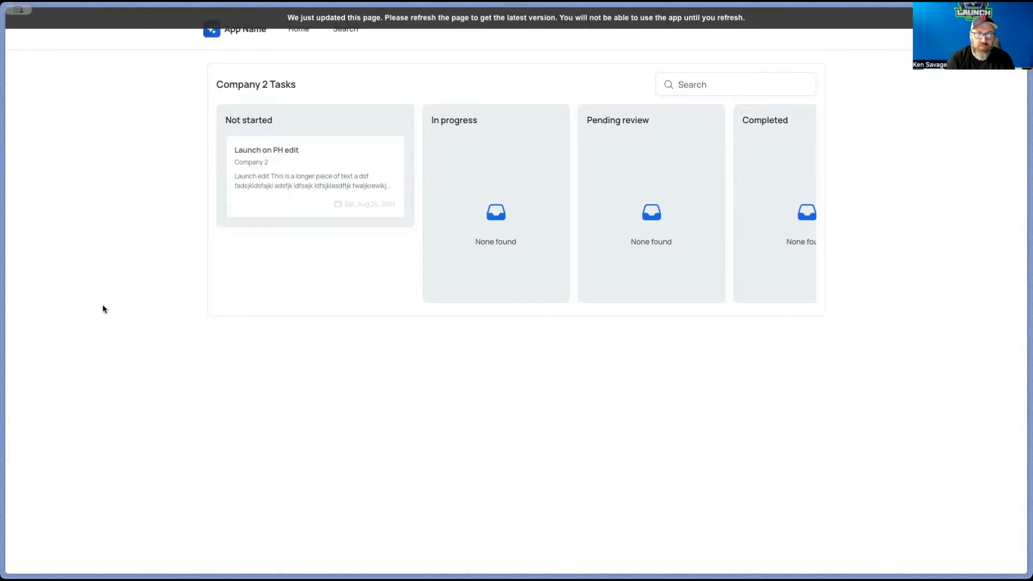
Refresh the client page preview and check its header and the remaining task columns.
{"action": "key", "text": "ctrl+r"}
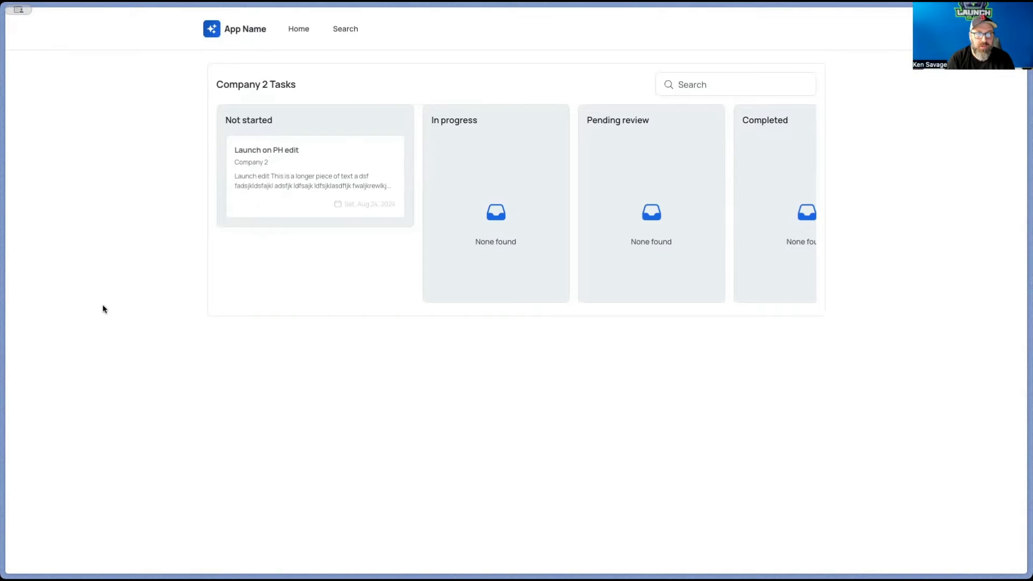
{"action": "scroll", "coordinate": [265, 250], "scroll_direction": "right", "scroll_amount": 3}
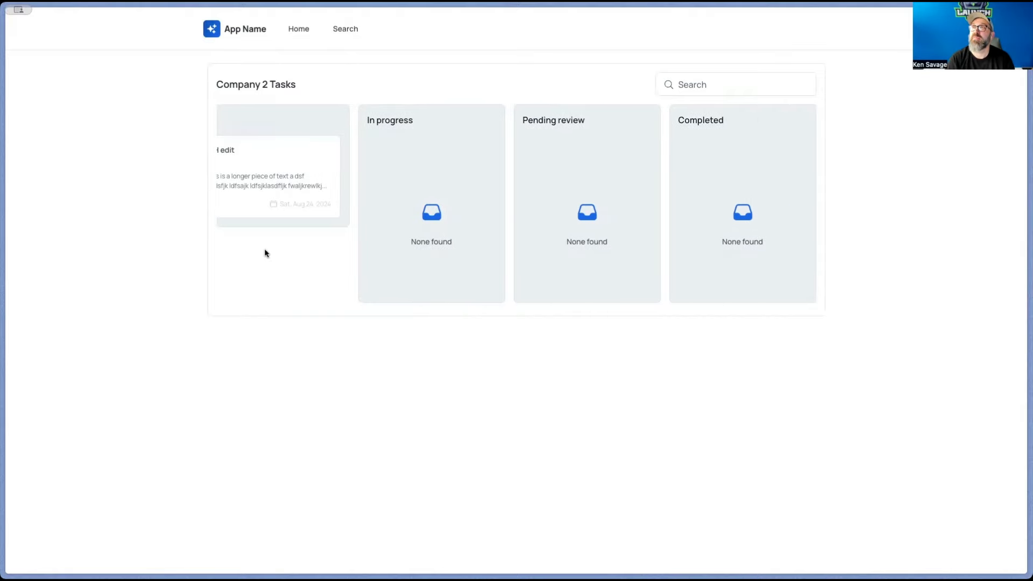
Switch to the agencycrm Bubble editor, run the app as the first user in the All Users app data, and open the account menu.
{"action": "mouse_move", "coordinate": [2, 197]}
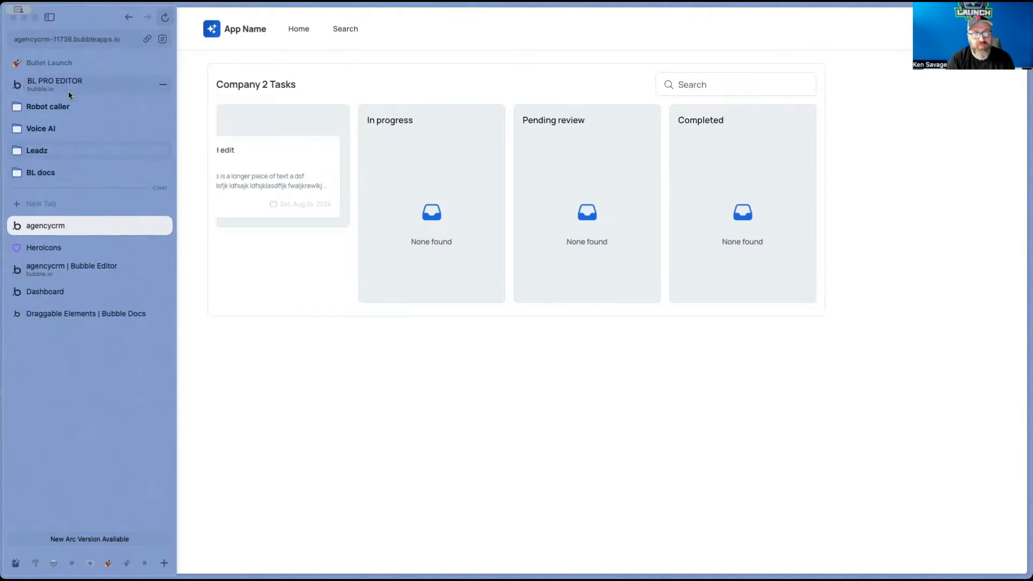
{"action": "left_click", "coordinate": [55, 271]}
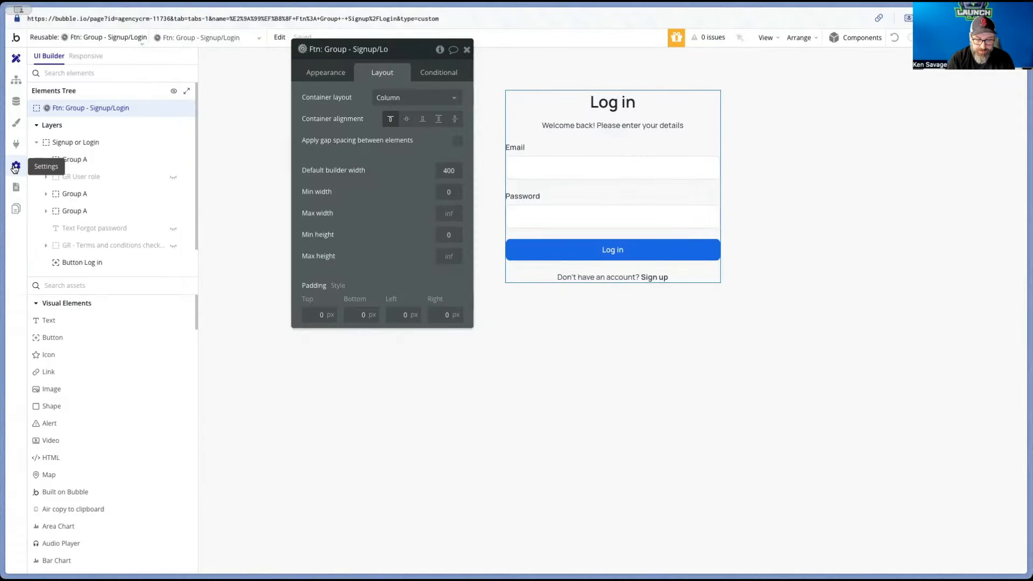
{"action": "left_click", "coordinate": [16, 102]}
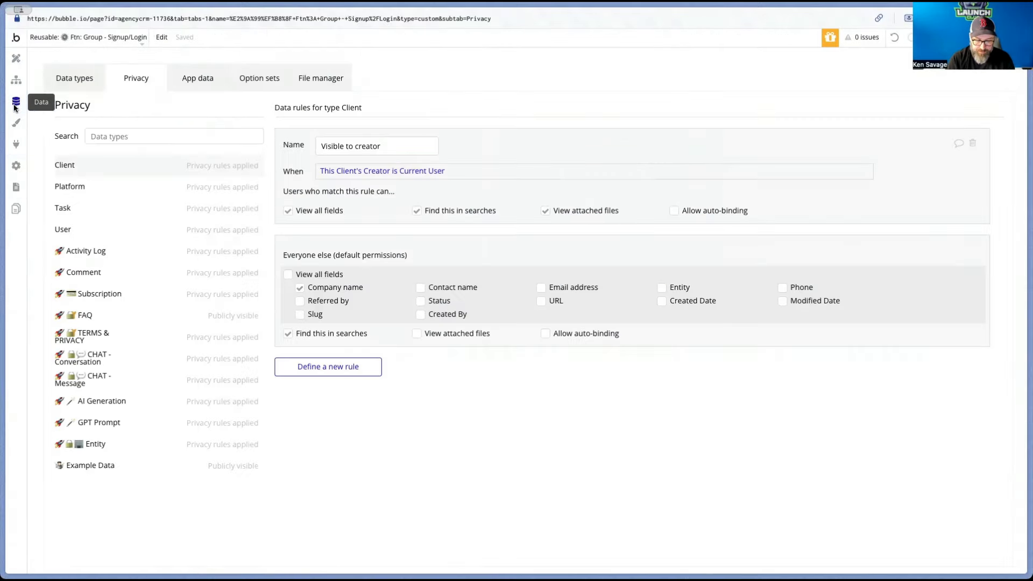
{"action": "left_click", "coordinate": [196, 79]}
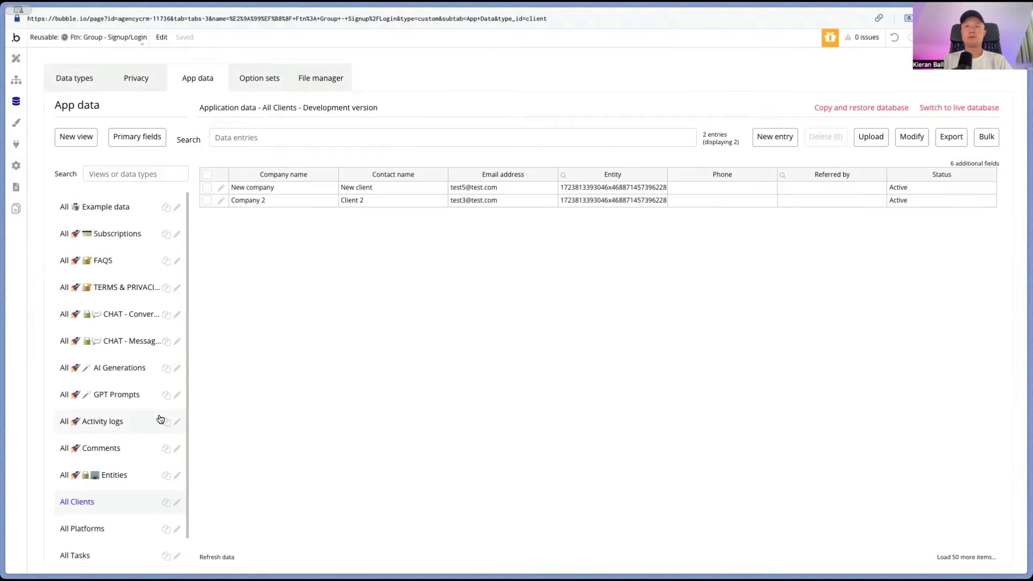
{"action": "scroll", "coordinate": [146, 436], "scroll_direction": "down", "scroll_amount": 1}
{"action": "left_click", "coordinate": [120, 546]}
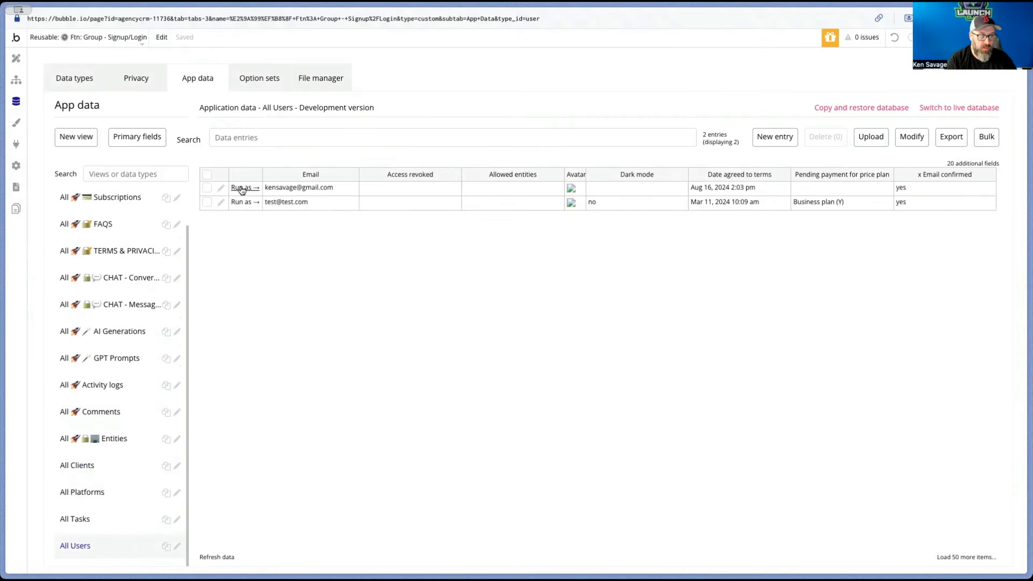
{"action": "left_click", "coordinate": [241, 189]}
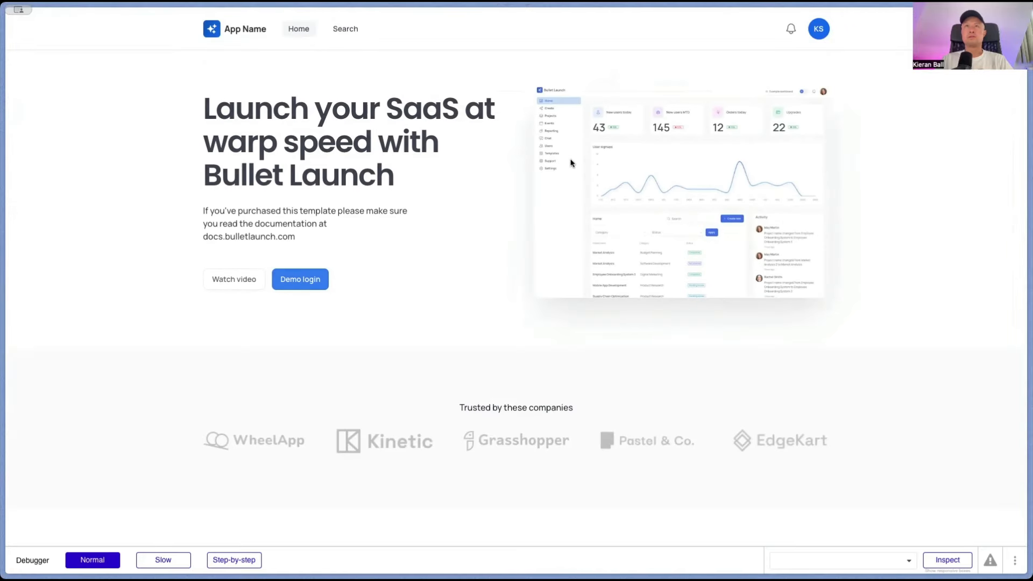
{"action": "left_click", "coordinate": [820, 31]}
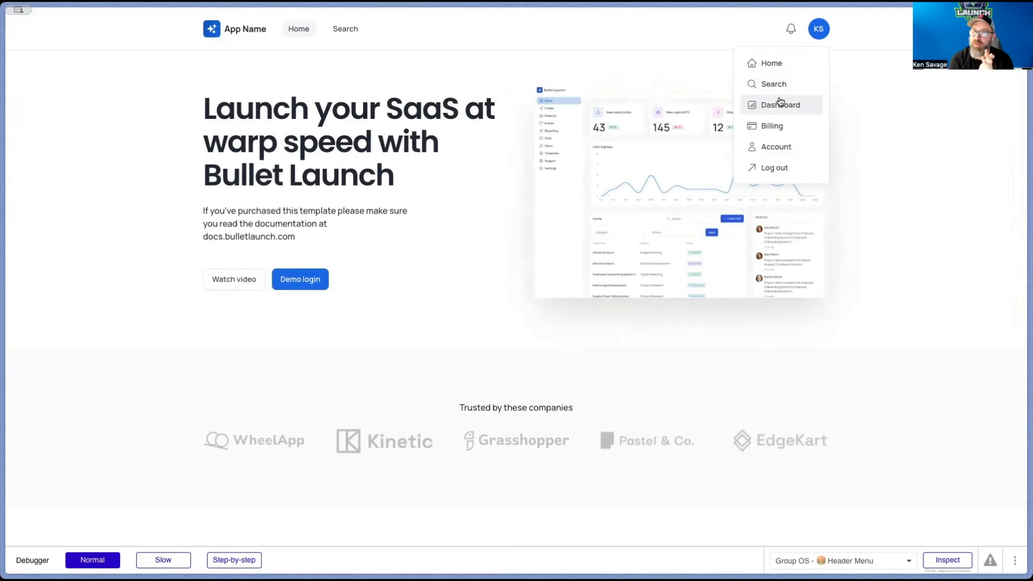
Reload the app preview with debug_mode set to false in its address.
{"action": "mouse_move", "coordinate": [5, 53]}
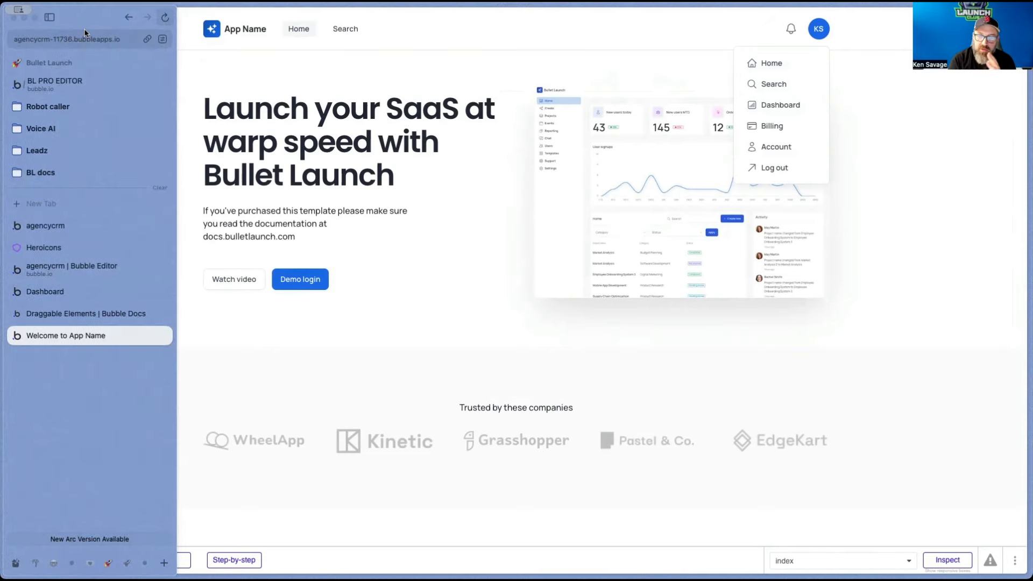
{"action": "left_click", "coordinate": [79, 39]}
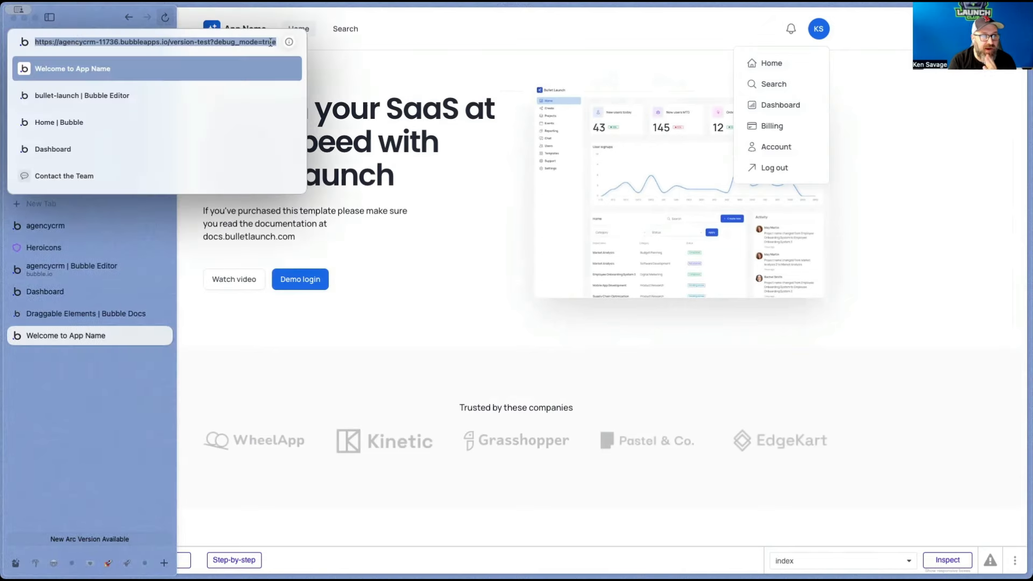
{"action": "key", "text": "Escape"}
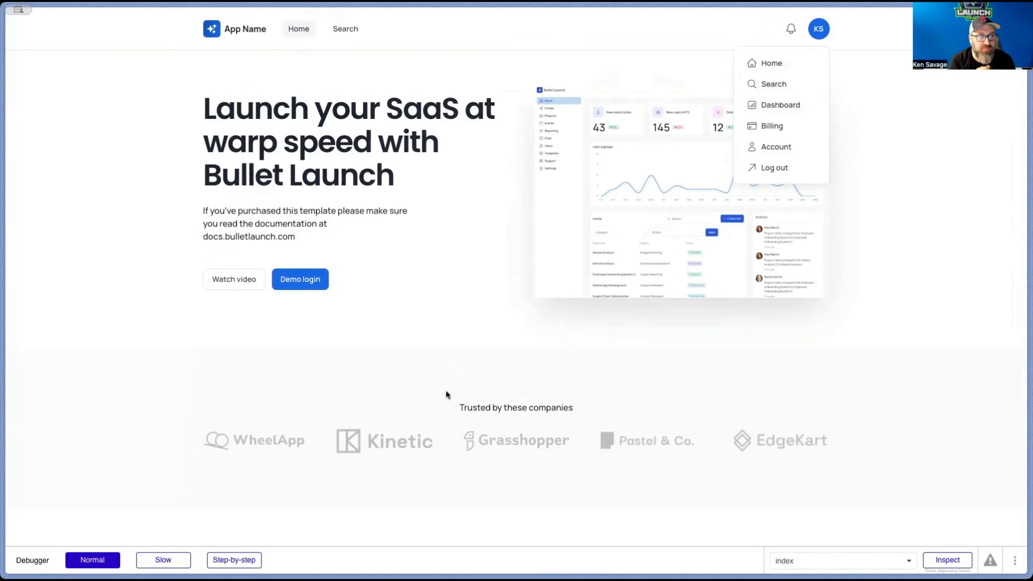
{"action": "mouse_move", "coordinate": [4, 107]}
{"action": "left_click", "coordinate": [142, 40]}
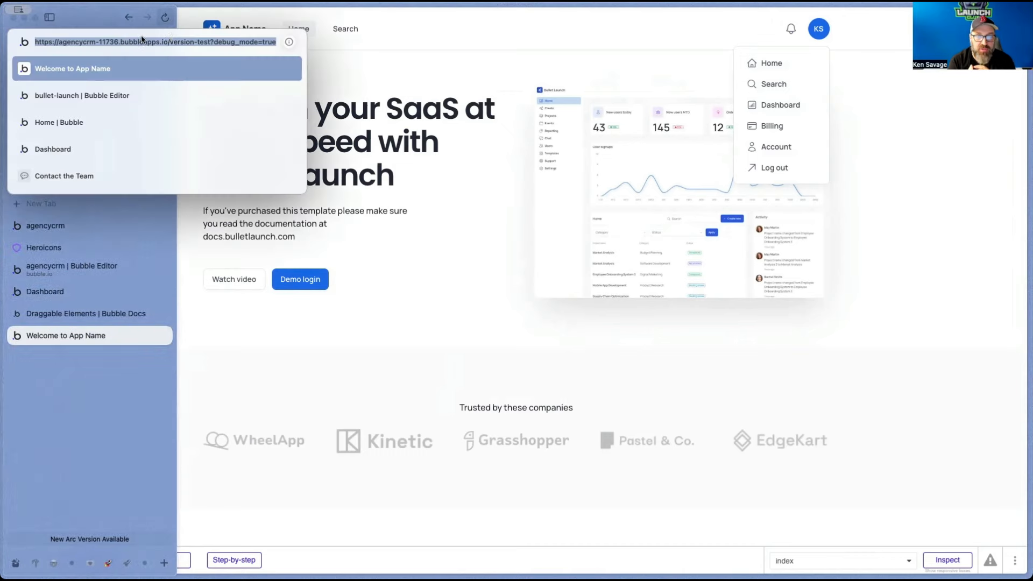
{"action": "double_click", "coordinate": [273, 39]}
{"action": "type", "text": "false"}
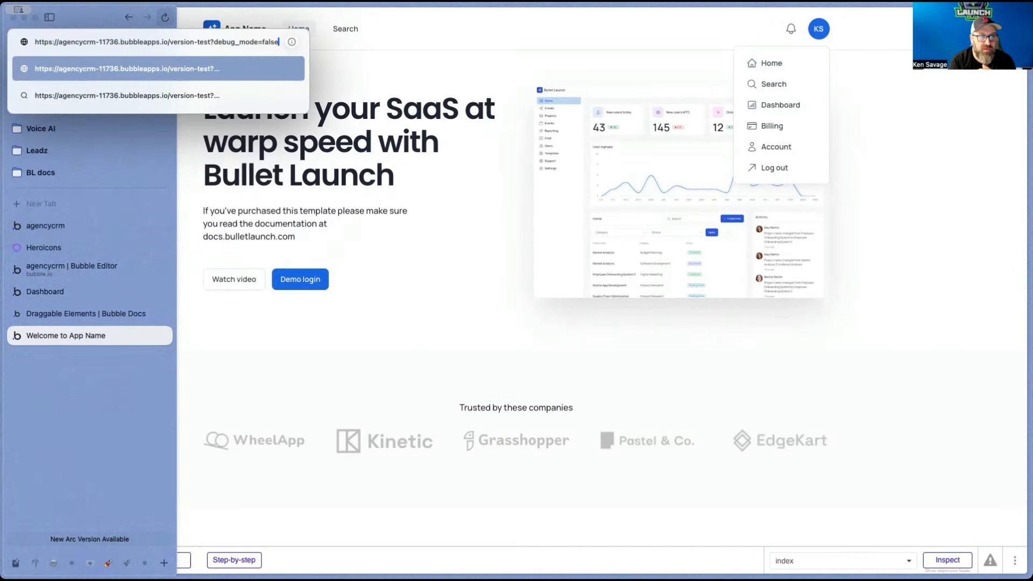
{"action": "key", "text": "Return"}
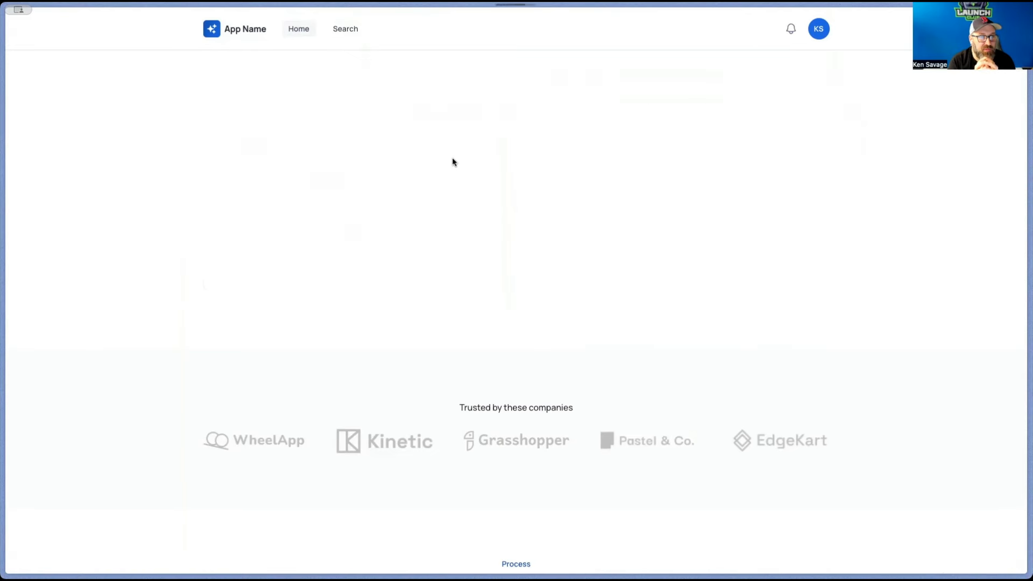
Open the app dashboard from the account menu to view the Clients table and its Share URL column.
{"action": "left_click", "coordinate": [821, 32]}
{"action": "left_click", "coordinate": [787, 104]}
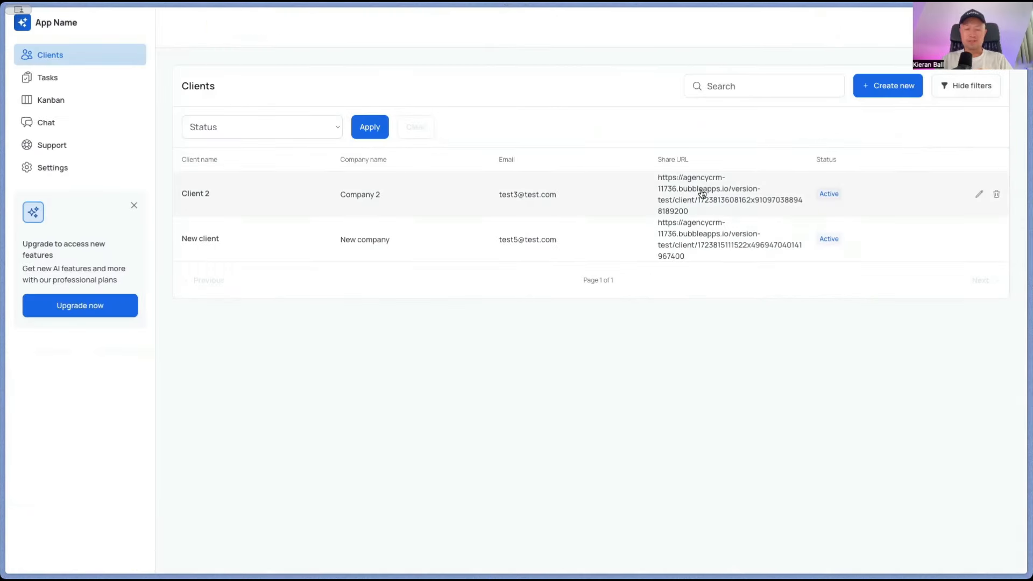
Switch back to the Bubble editor's design view and open the Table - Clients reusable element.
{"action": "key", "text": "ctrl+Tab"}
{"action": "left_click", "coordinate": [16, 58]}
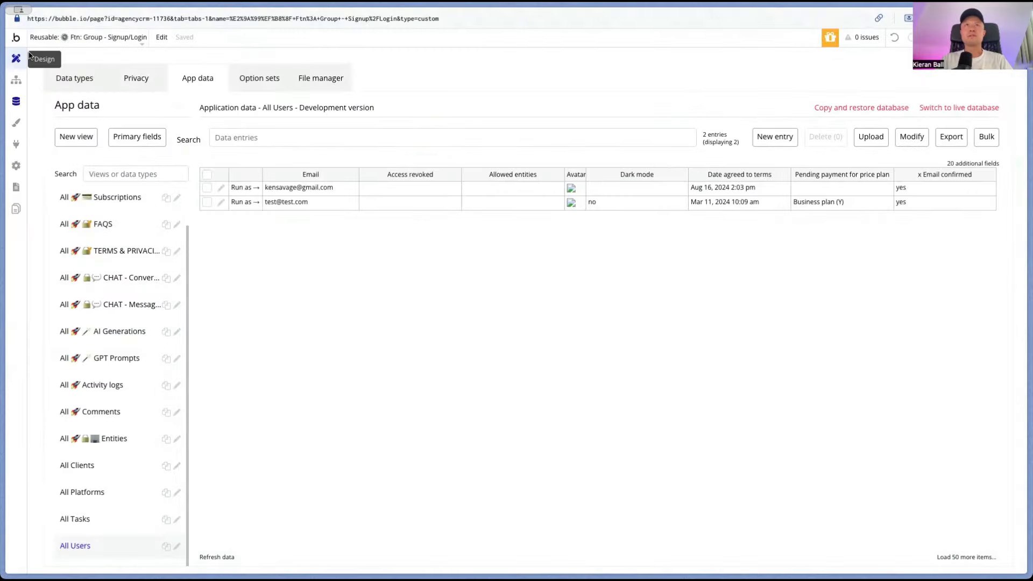
{"action": "left_click", "coordinate": [86, 37]}
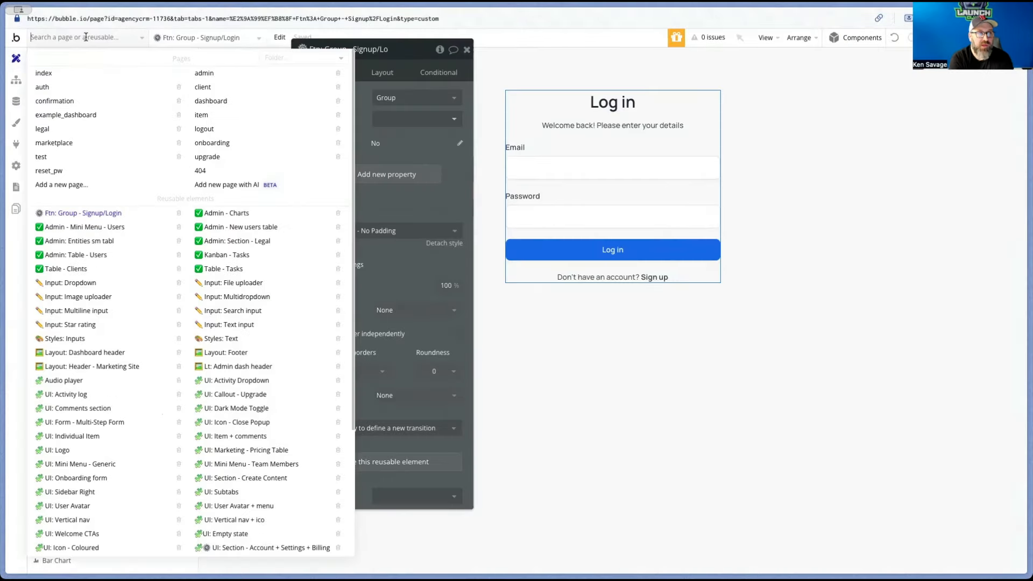
{"action": "type", "text": "tas"}
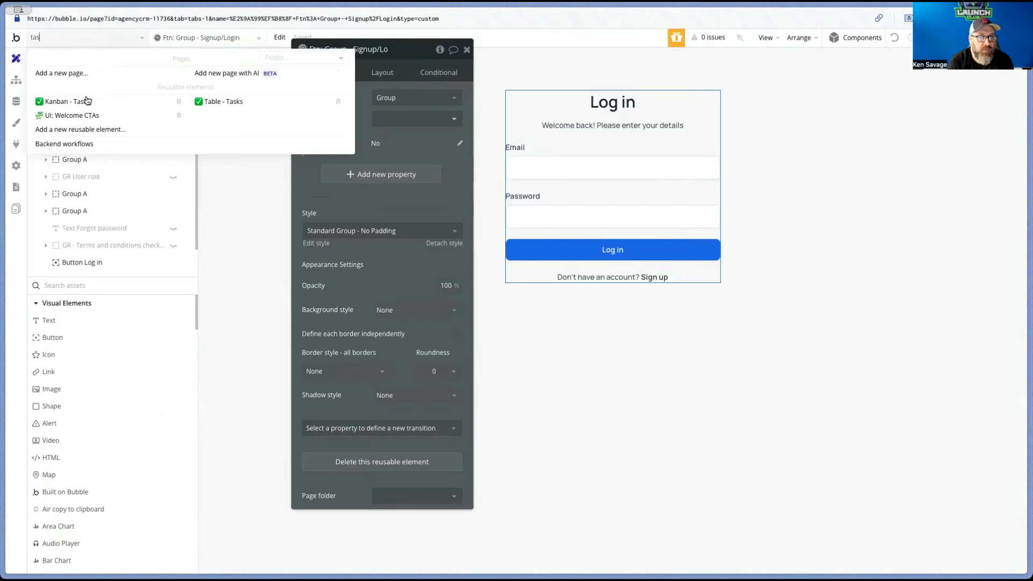
{"action": "mouse_move", "coordinate": [83, 102]}
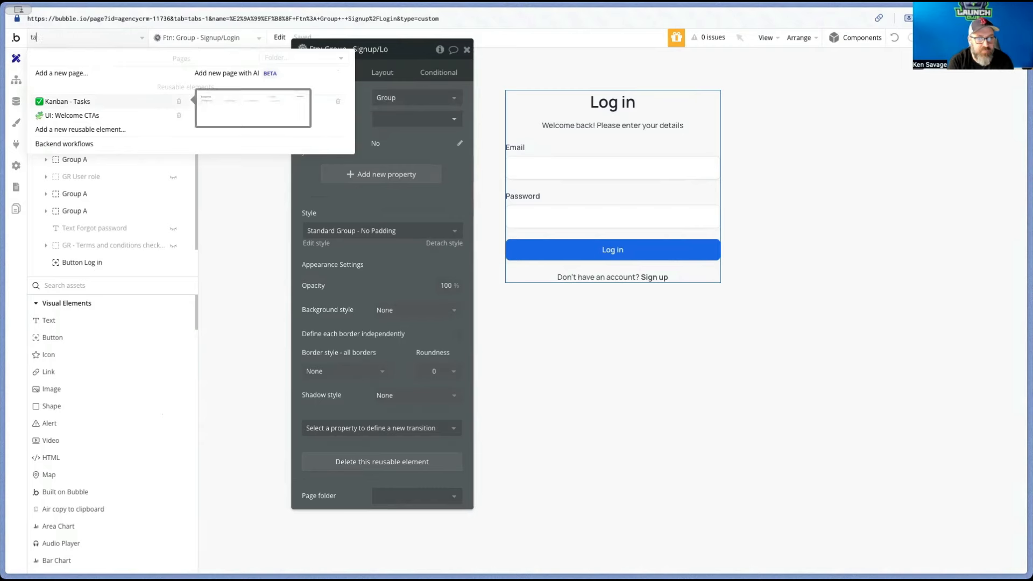
{"action": "key", "text": "BackSpace"}
{"action": "key", "text": "BackSpace"}
{"action": "key", "text": "BackSpace"}
{"action": "type", "text": "clien"}
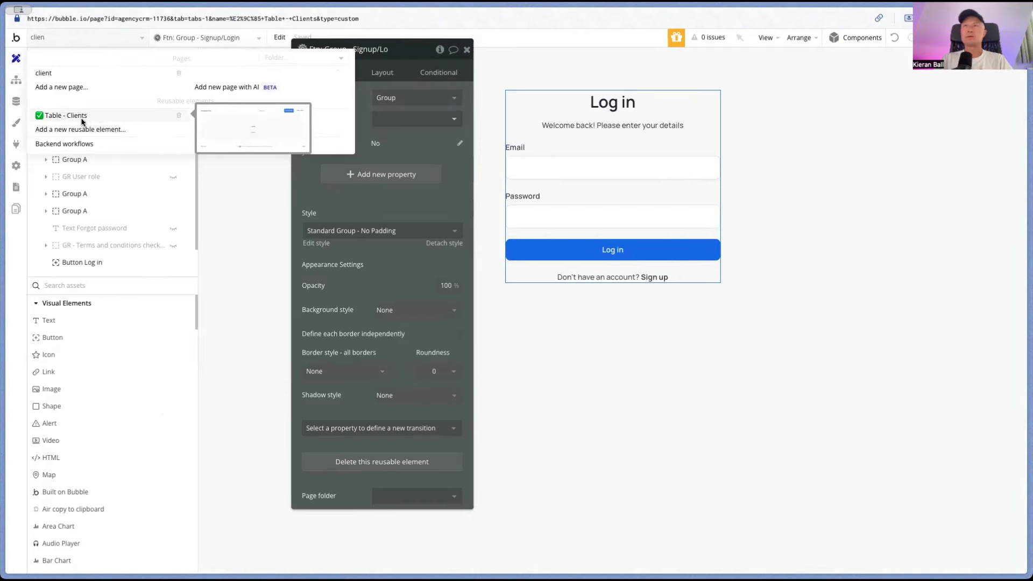
{"action": "left_click", "coordinate": [81, 117]}
Clear the dynamic website home URL, client path and unique id from the Share URL text in the master row.
{"action": "double_click", "coordinate": [716, 345]}
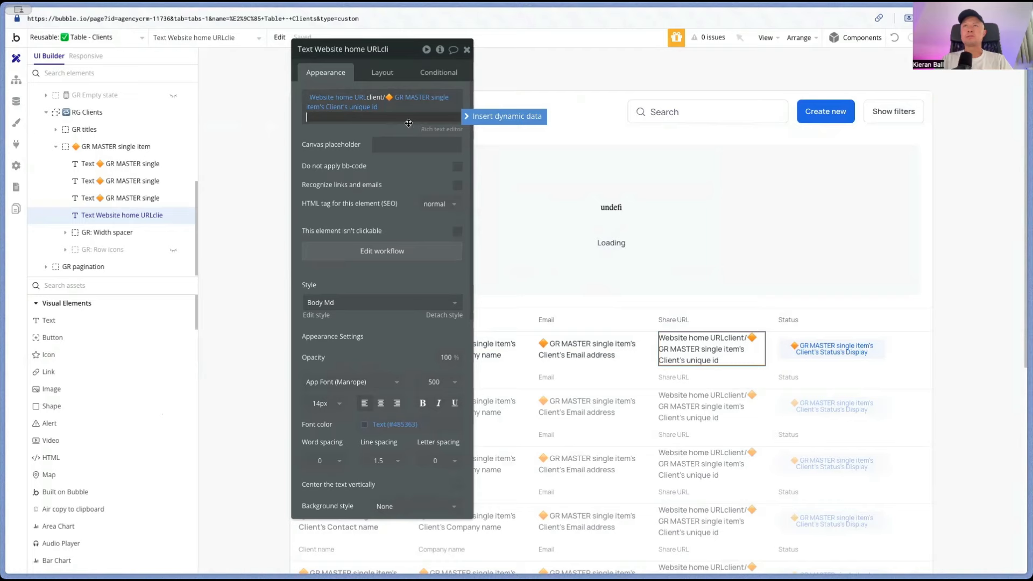
{"action": "left_click", "coordinate": [370, 108]}
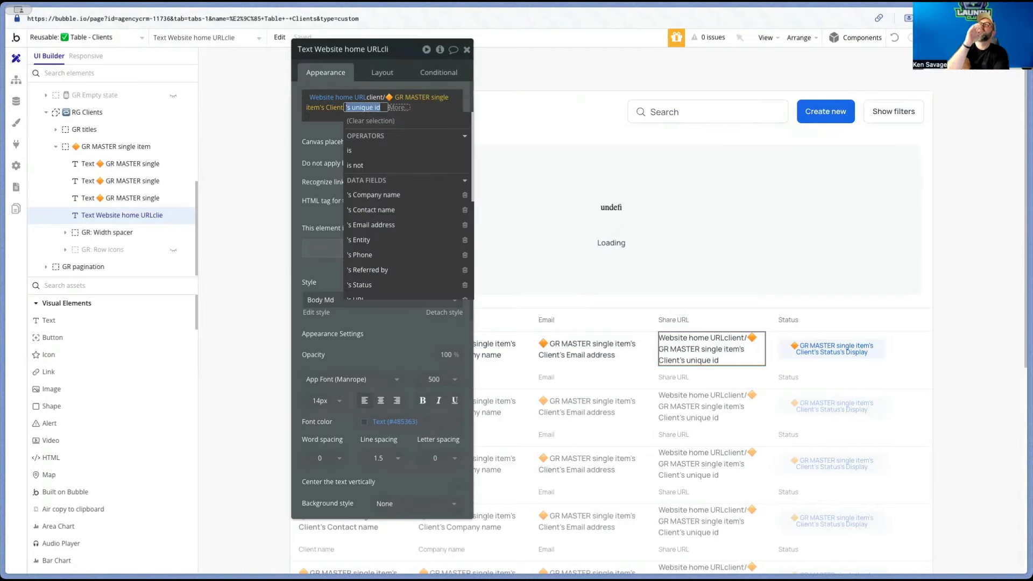
{"action": "key", "text": "BackSpace"}
{"action": "key", "text": "BackSpace"}
{"action": "key", "text": "BackSpace"}
{"action": "key", "text": "BackSpace"}
{"action": "key", "text": "BackSpace"}
{"action": "key", "text": "BackSpace"}
{"action": "key", "text": "BackSpace"}
{"action": "key", "text": "BackSpace"}
{"action": "key", "text": "BackSpace"}
{"action": "key", "text": "BackSpace"}
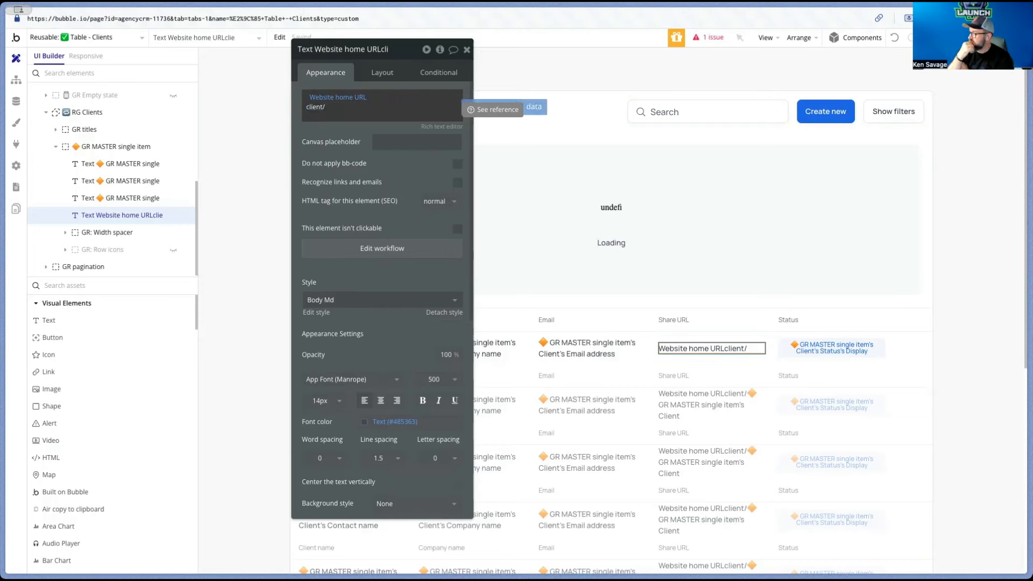
{"action": "key", "text": "BackSpace"}
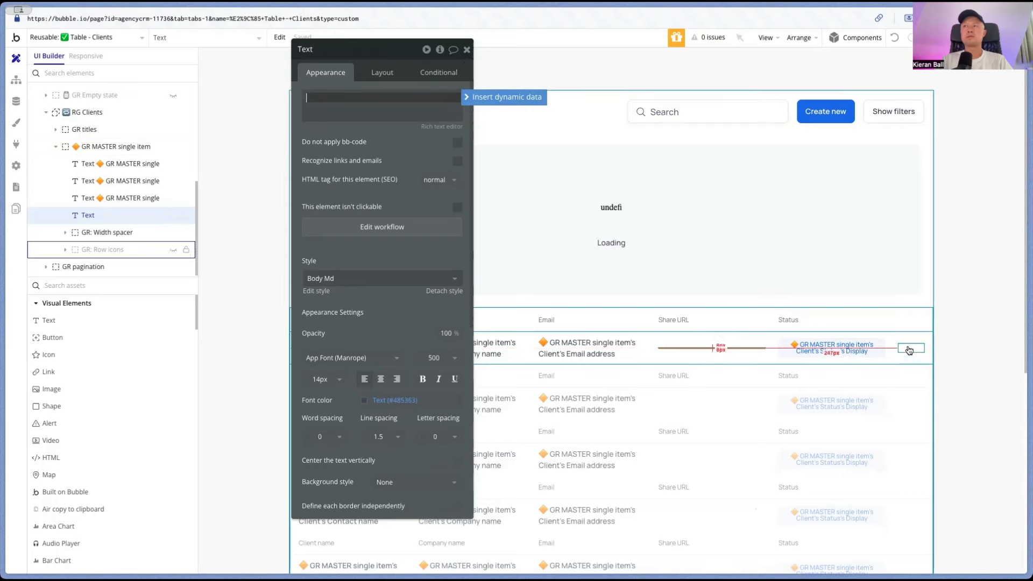
Label the emptied Share URL text in GR MASTER single item with the placeholder "to delete".
{"action": "left_click", "coordinate": [671, 321]}
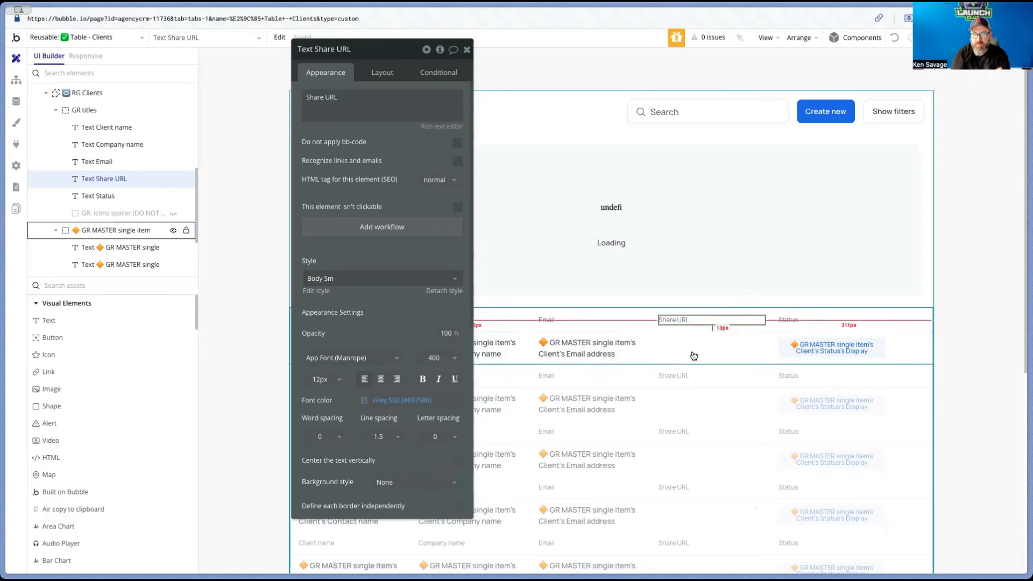
{"action": "right_click", "coordinate": [111, 177]}
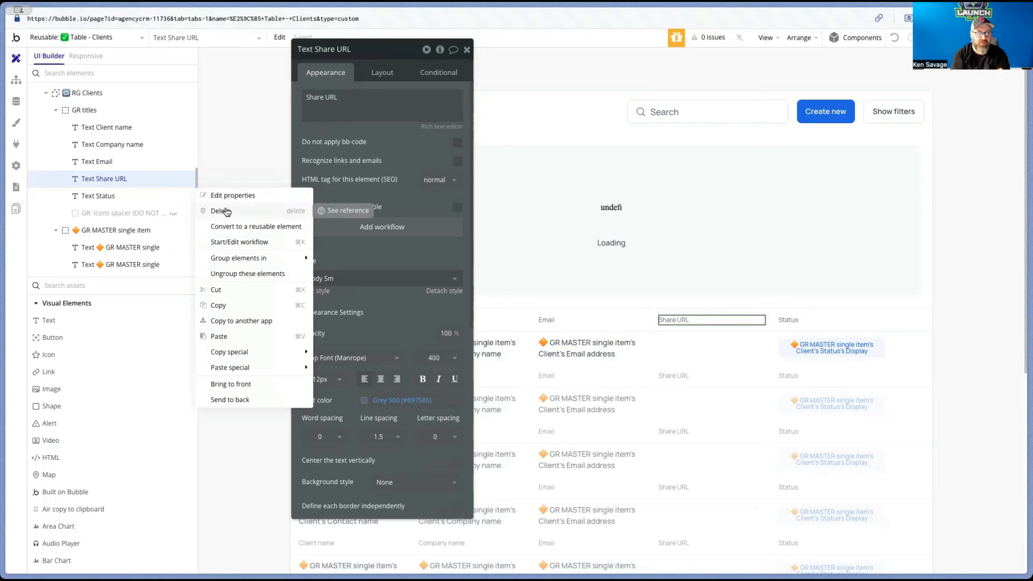
{"action": "scroll", "coordinate": [81, 193], "scroll_direction": "down", "scroll_amount": 3}
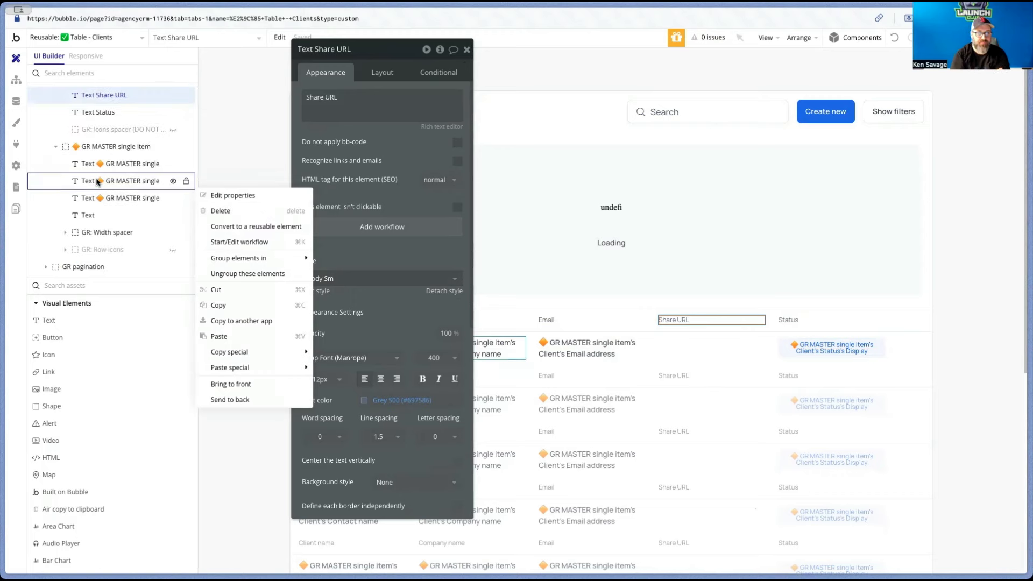
{"action": "left_click", "coordinate": [98, 215]}
{"action": "left_click", "coordinate": [352, 102]}
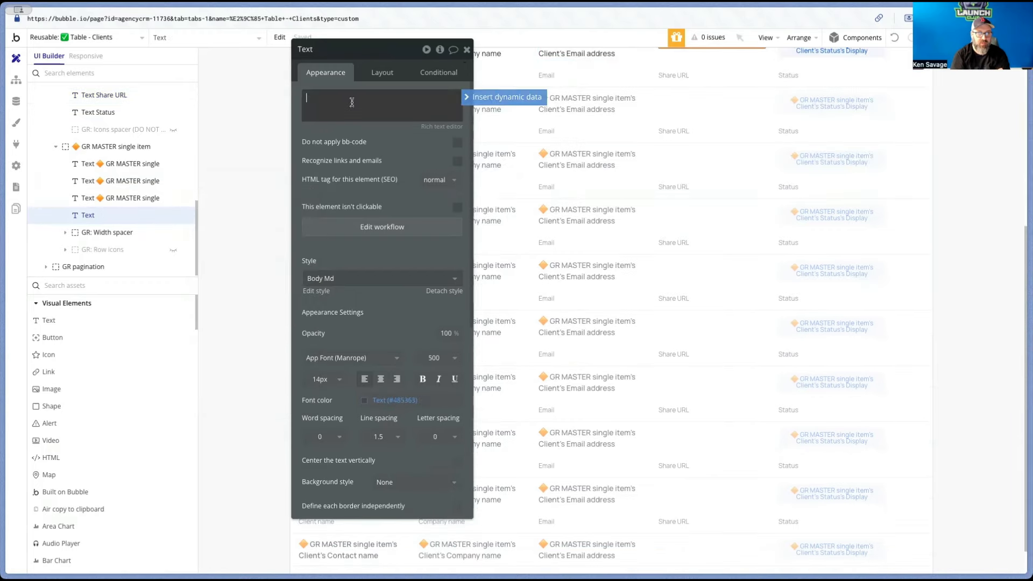
{"action": "type", "text": "to delete"}
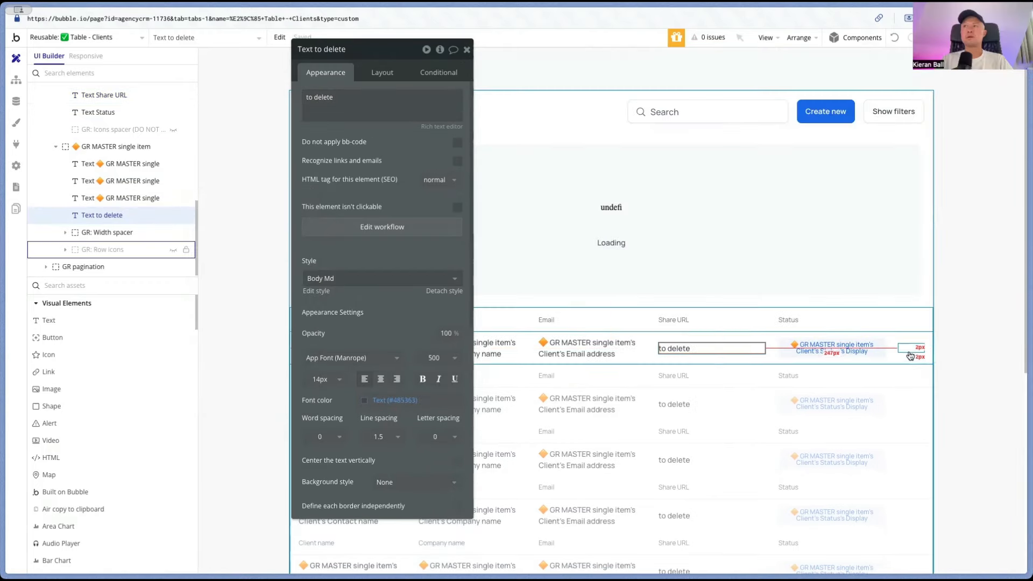
Duplicate the ICON Create/update pencil icon inside the GR: Row icons group.
{"action": "left_click", "coordinate": [907, 350]}
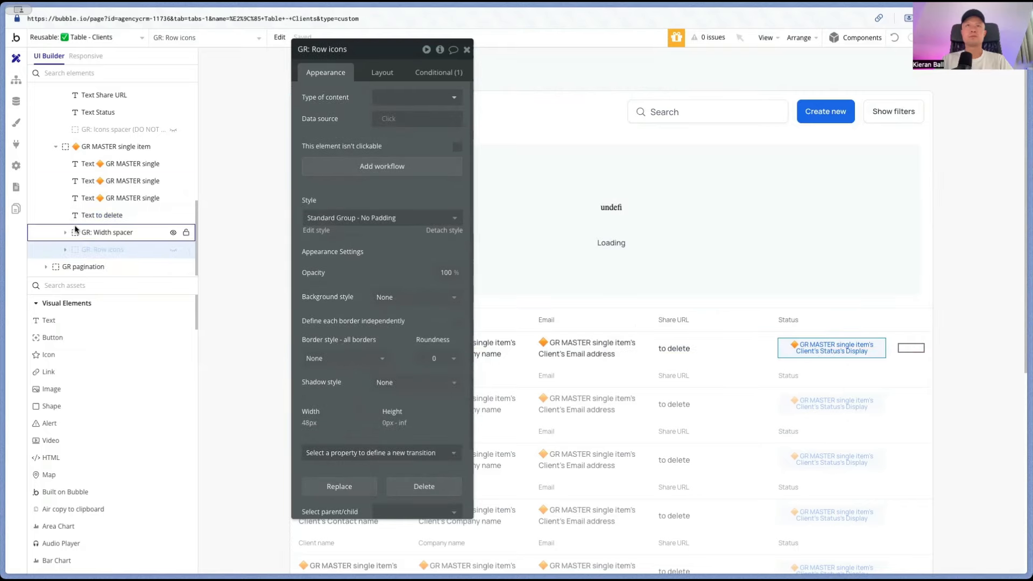
{"action": "left_click", "coordinate": [65, 249]}
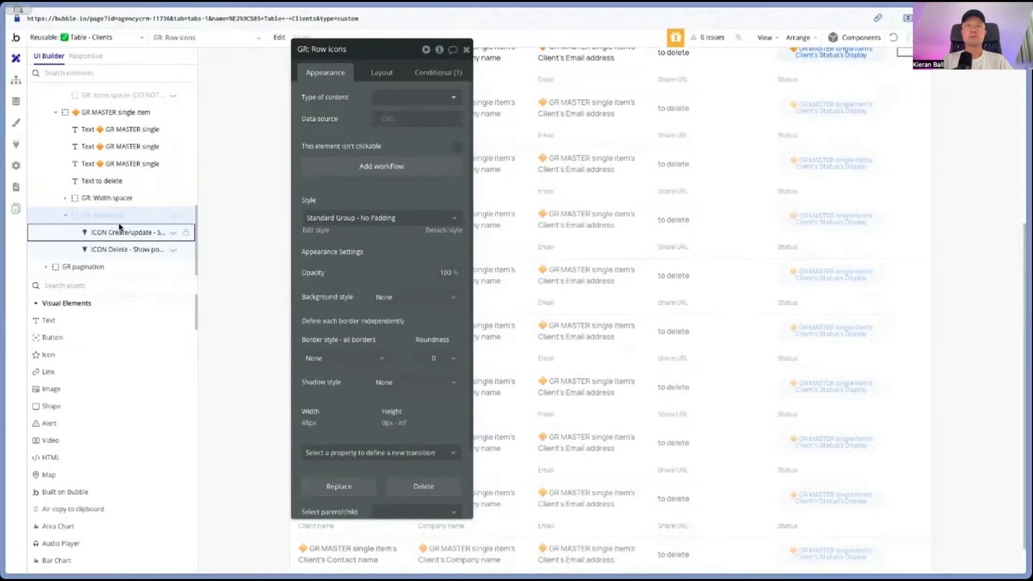
{"action": "left_click", "coordinate": [114, 232]}
{"action": "right_click", "coordinate": [114, 232]}
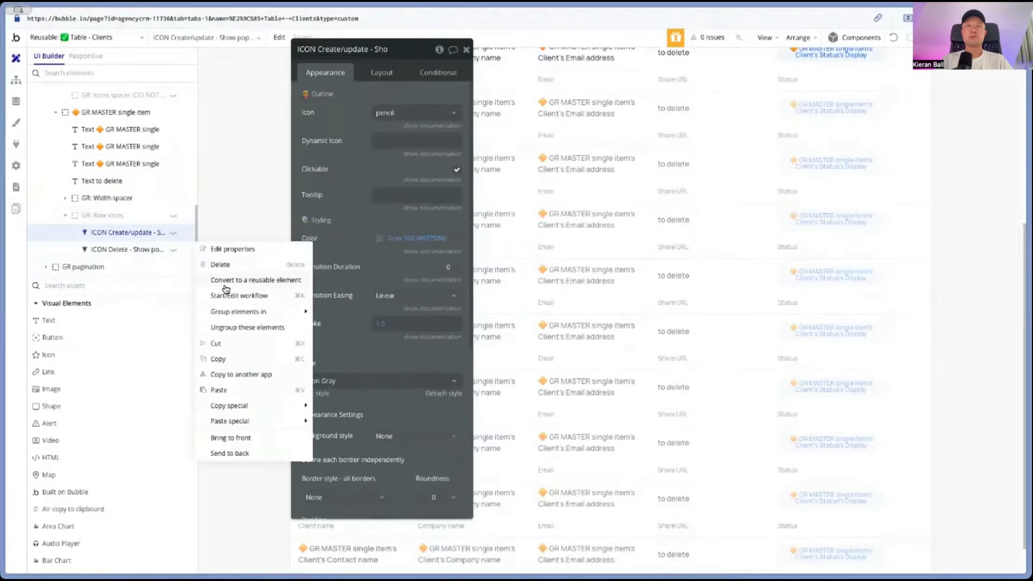
{"action": "left_click", "coordinate": [222, 358]}
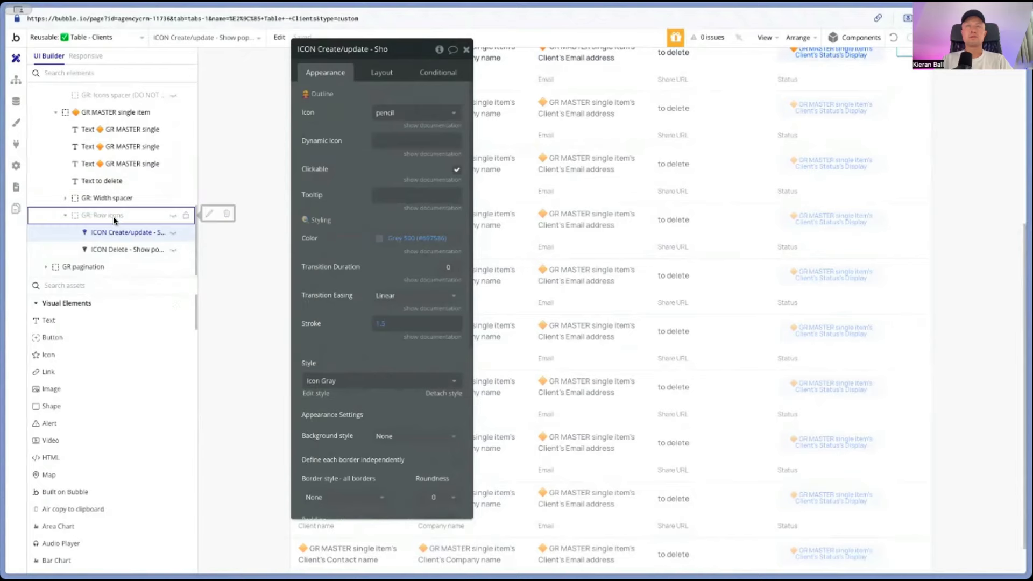
{"action": "left_click", "coordinate": [113, 217]}
{"action": "right_click", "coordinate": [121, 216]}
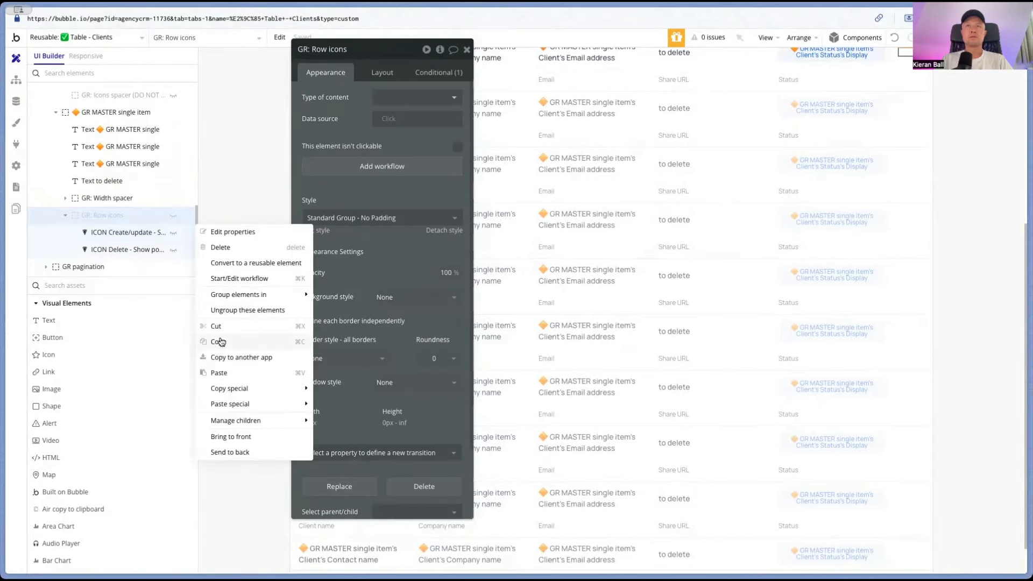
{"action": "left_click", "coordinate": [219, 372]}
Change the duplicated row icon's symbol to clipboard.
{"action": "left_click", "coordinate": [147, 268]}
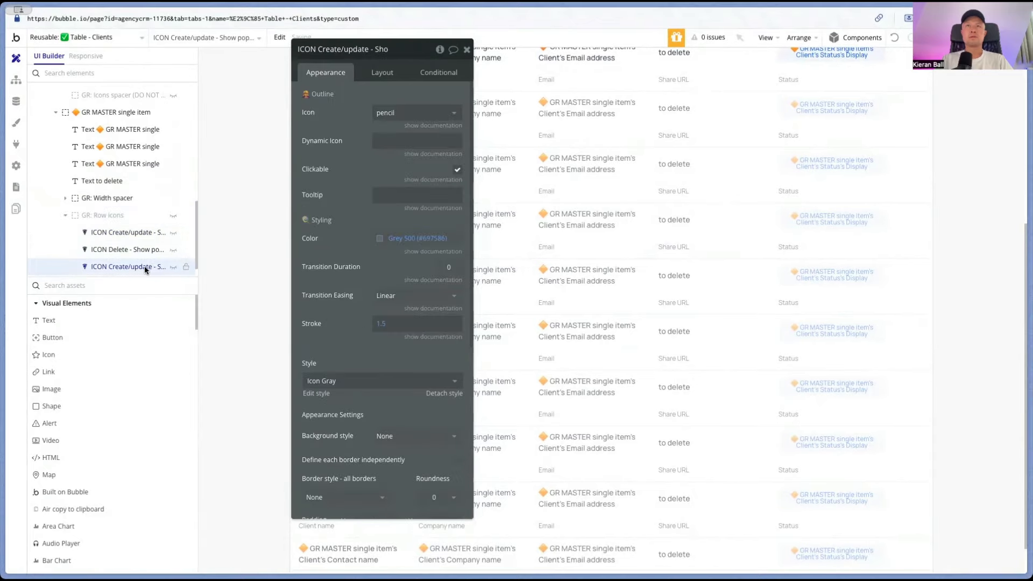
{"action": "left_click", "coordinate": [402, 112]}
{"action": "type", "text": "cop"}
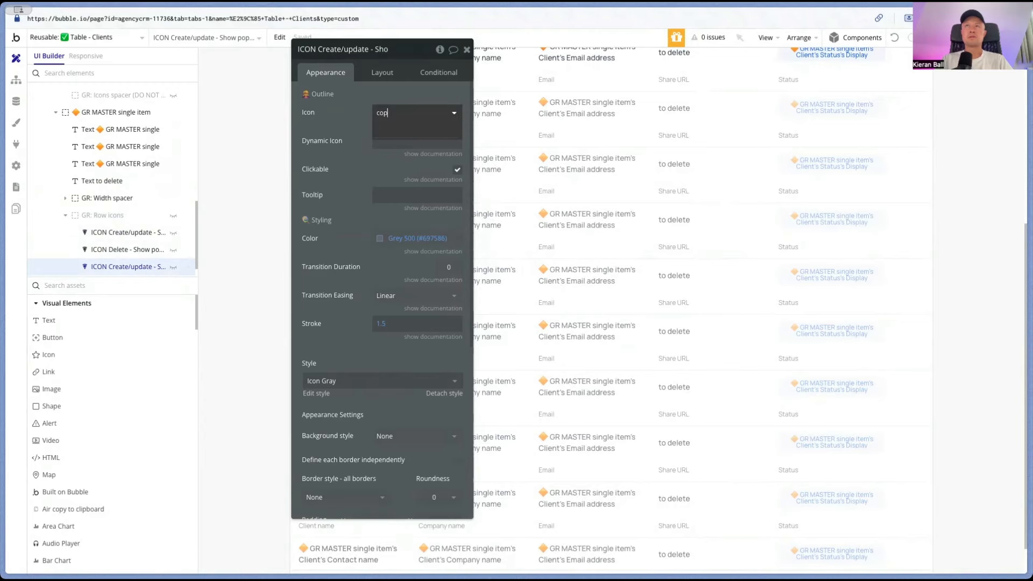
{"action": "key", "text": "BackSpace"}
{"action": "key", "text": "BackSpace"}
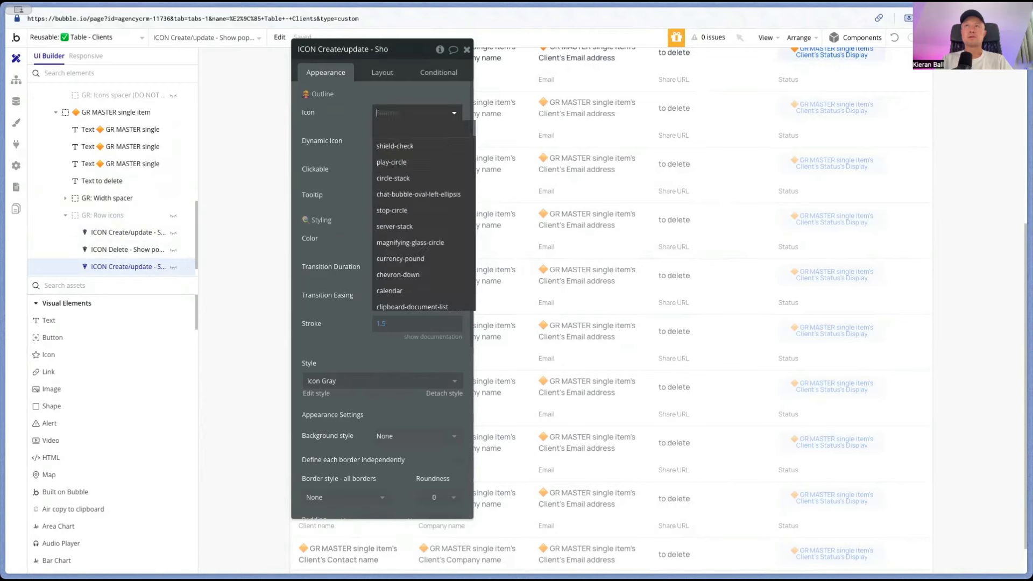
{"action": "type", "text": "lip"}
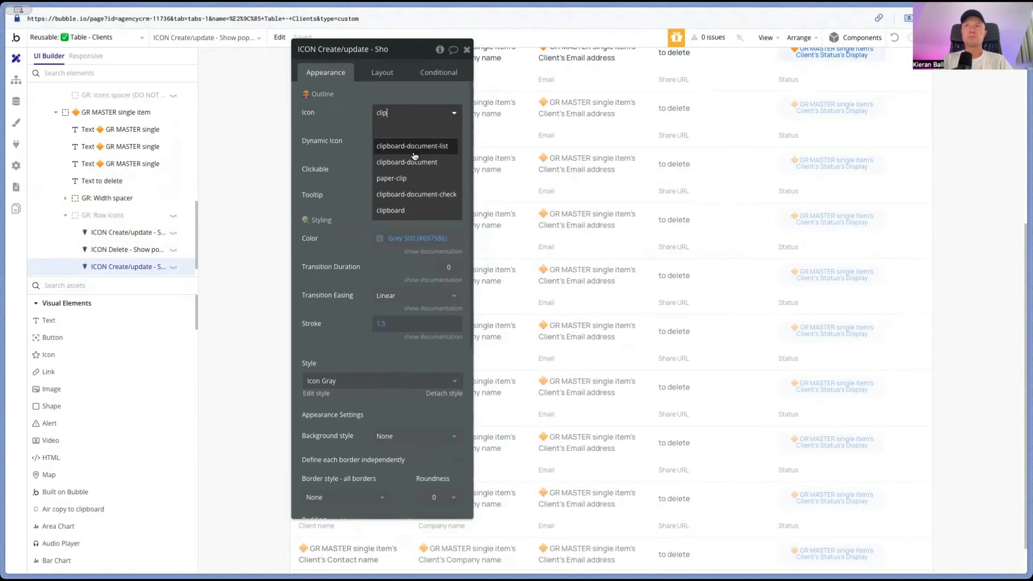
{"action": "left_click", "coordinate": [397, 211]}
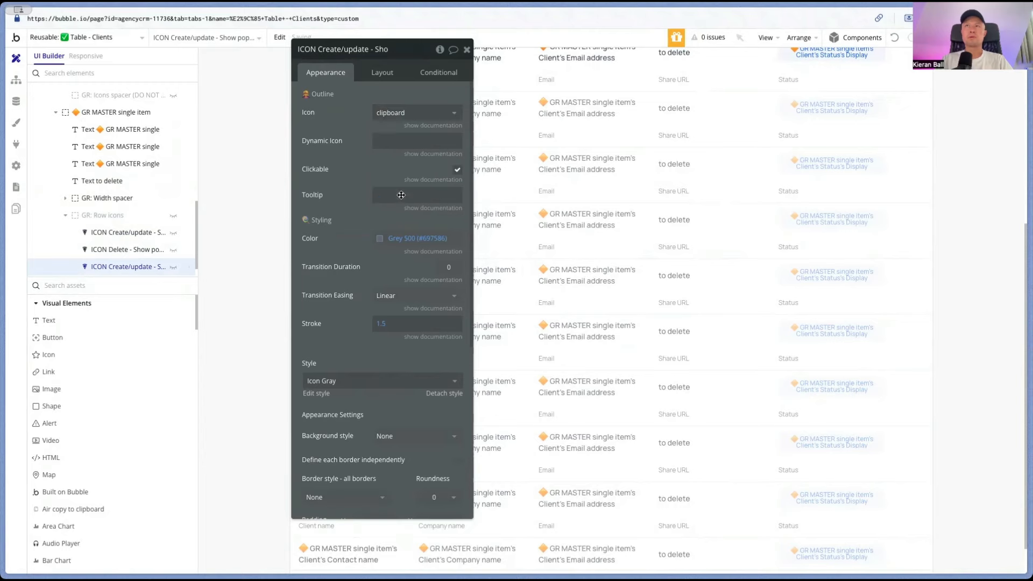
Reorder the clipboard icon to be the first element in the GR: Row icons group.
{"action": "left_click", "coordinate": [382, 73]}
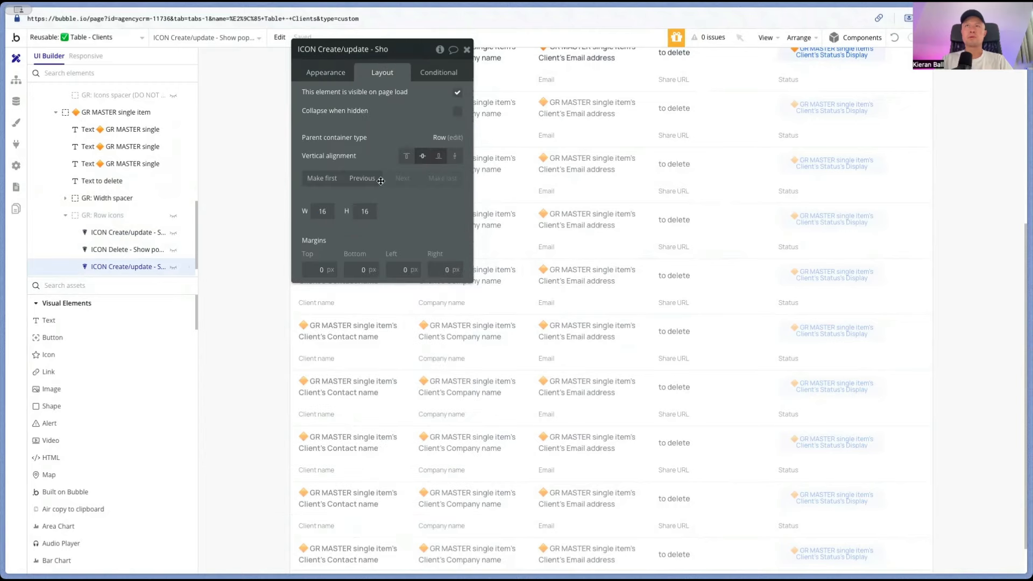
{"action": "left_click", "coordinate": [363, 178]}
{"action": "left_click", "coordinate": [362, 178]}
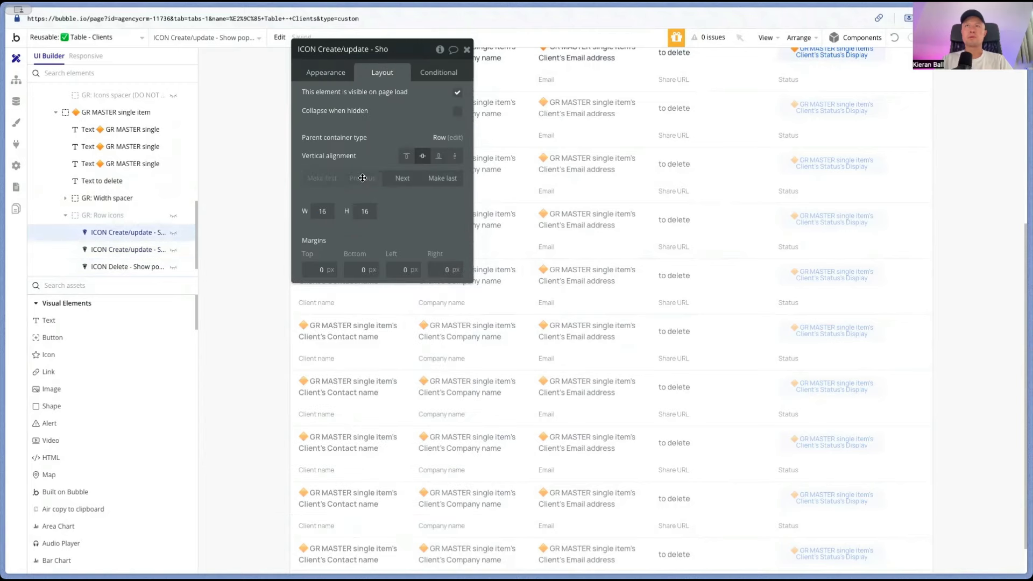
Rename the clipboard icon element to "ICON copy share url".
{"action": "left_click", "coordinate": [331, 77]}
{"action": "left_click", "coordinate": [312, 49], "text": "shift"}
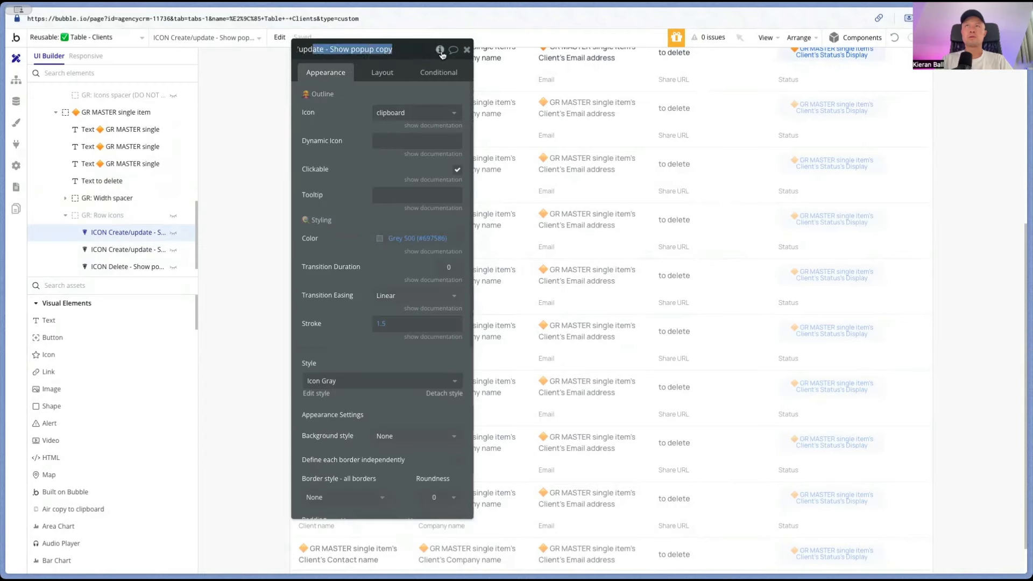
{"action": "key", "text": "BackSpace"}
{"action": "key", "text": "BackSpace"}
{"action": "key", "text": "BackSpace"}
{"action": "key", "text": "BackSpace"}
{"action": "key", "text": "BackSpace"}
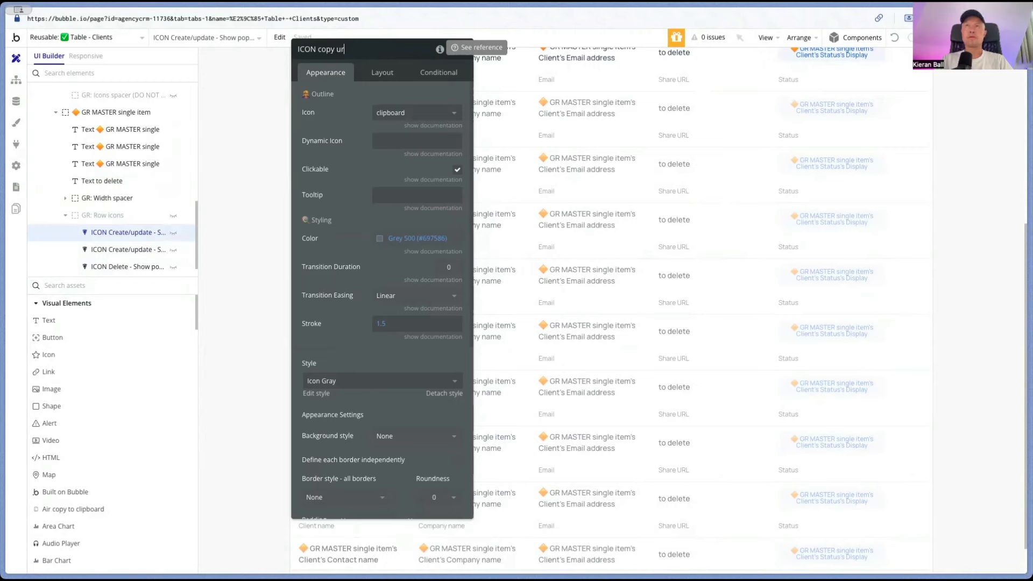
{"action": "key", "text": "BackSpace"}
{"action": "key", "text": "BackSpace"}
{"action": "type", "text": "share url"}
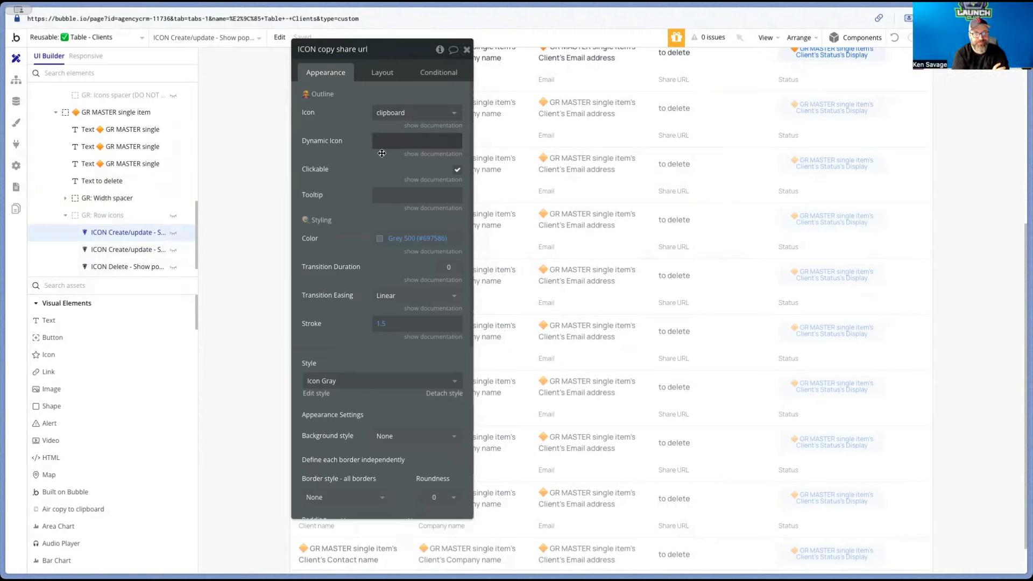
{"action": "key", "text": "Return"}
Open the workflows of the Table - Clients reusable element.
{"action": "left_click", "coordinate": [16, 80]}
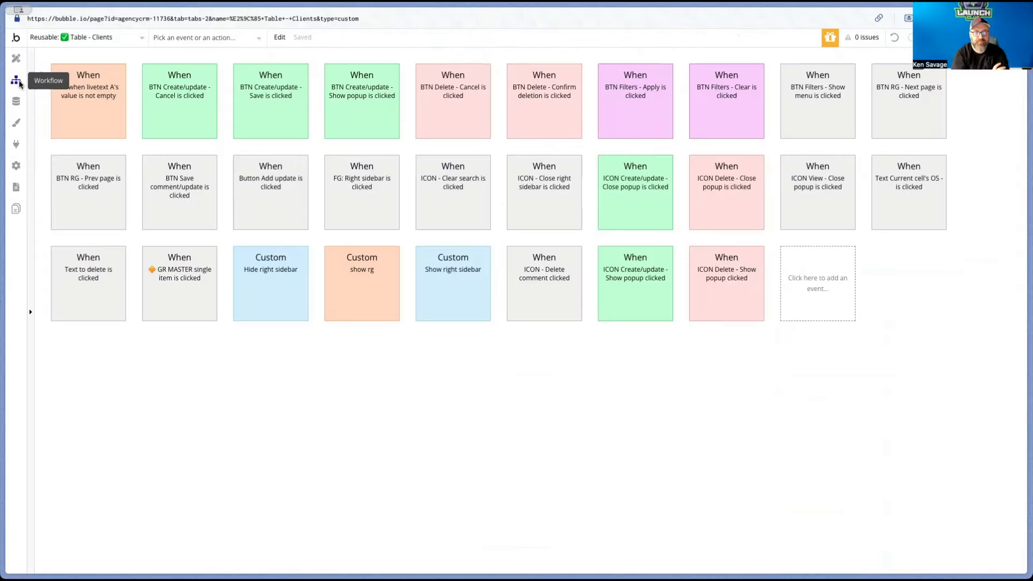
{"action": "left_click", "coordinate": [71, 293]}
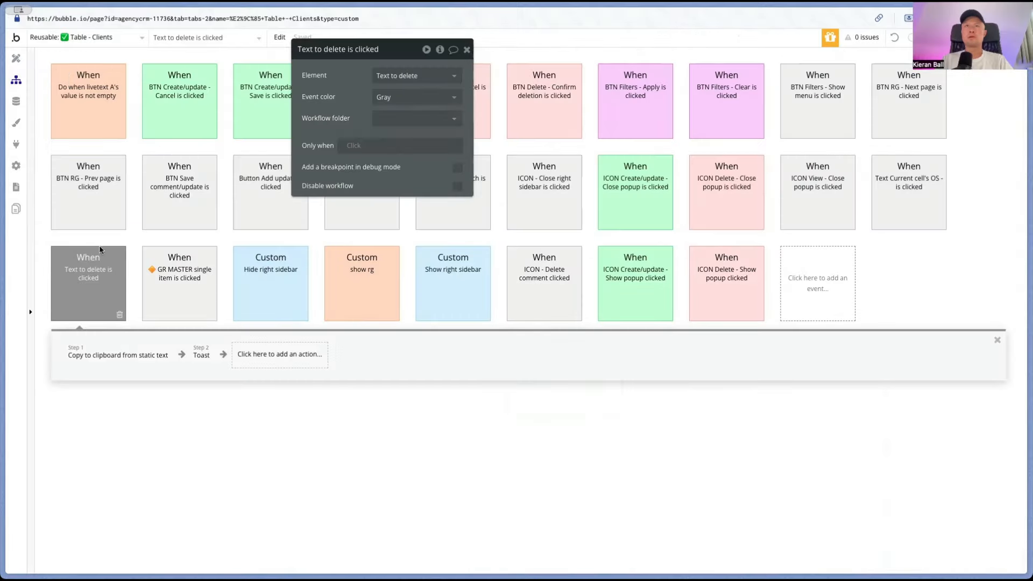
{"action": "left_click", "coordinate": [415, 76]}
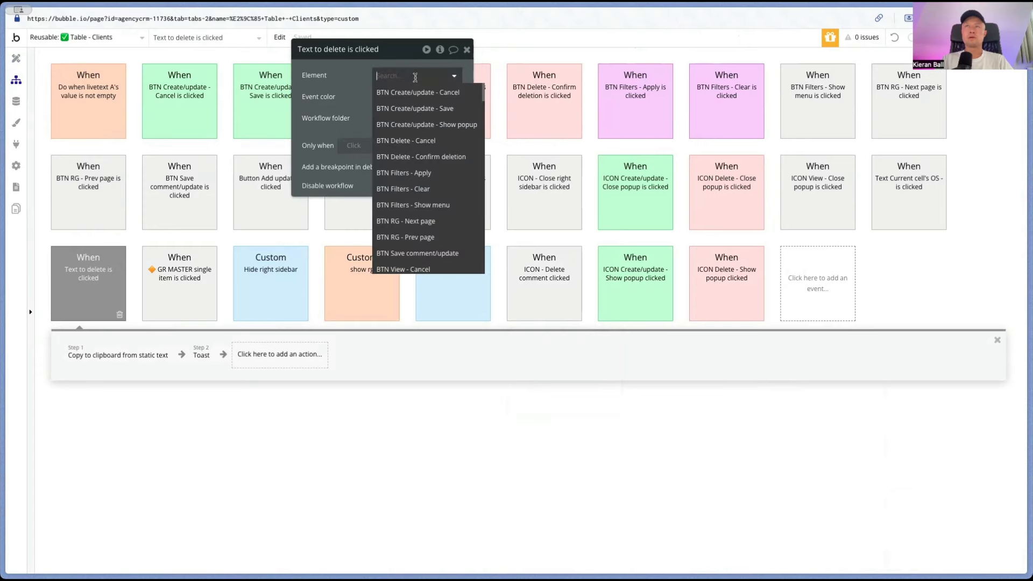
{"action": "type", "text": "co["}
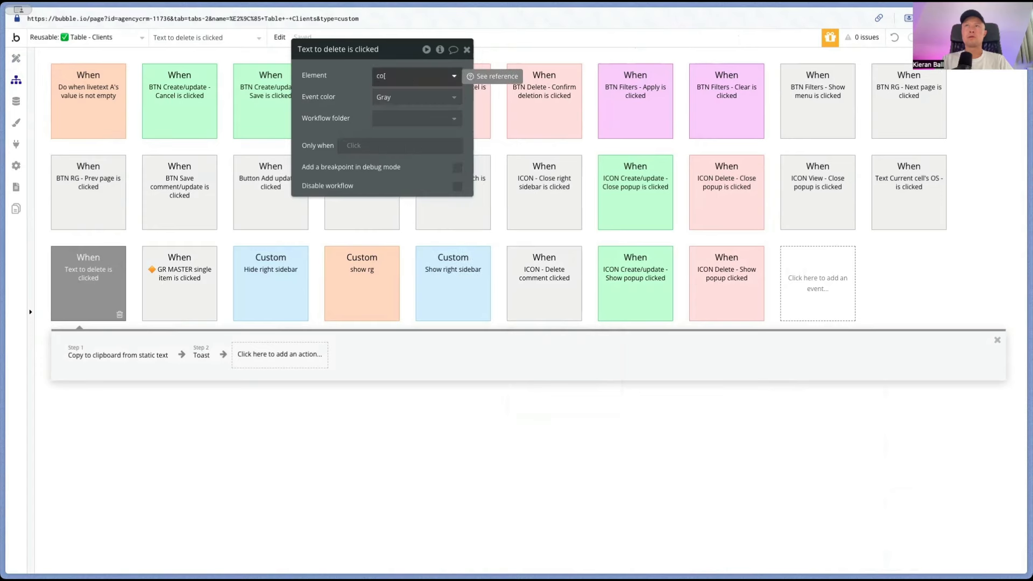
{"action": "key", "text": "BackSpace"}
{"action": "type", "text": "py"}
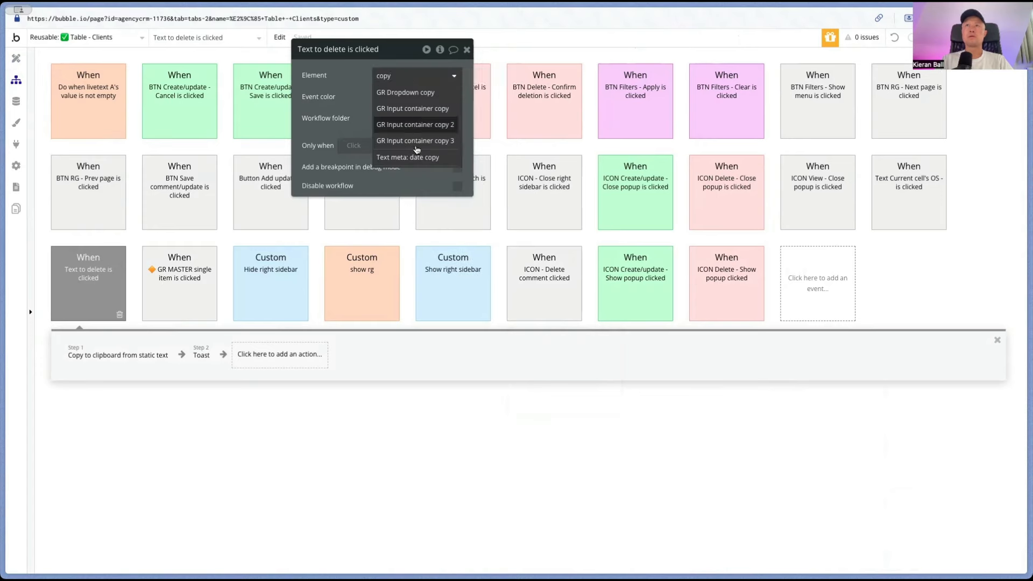
{"action": "key", "text": "BackSpace"}
{"action": "key", "text": "BackSpace"}
{"action": "key", "text": "BackSpace"}
{"action": "key", "text": "BackSpace"}
{"action": "type", "text": "icon"}
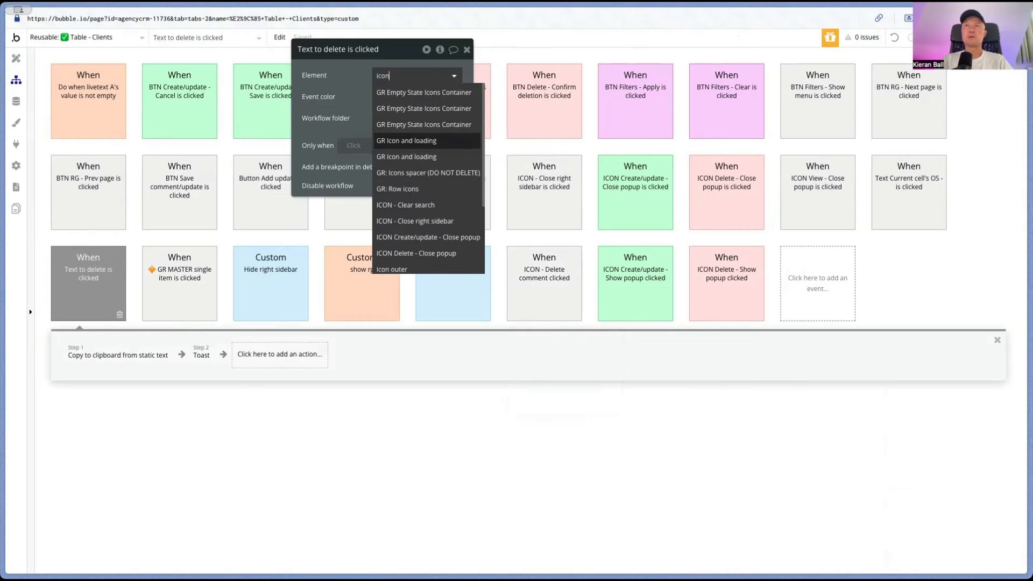
{"action": "left_click", "coordinate": [118, 318]}
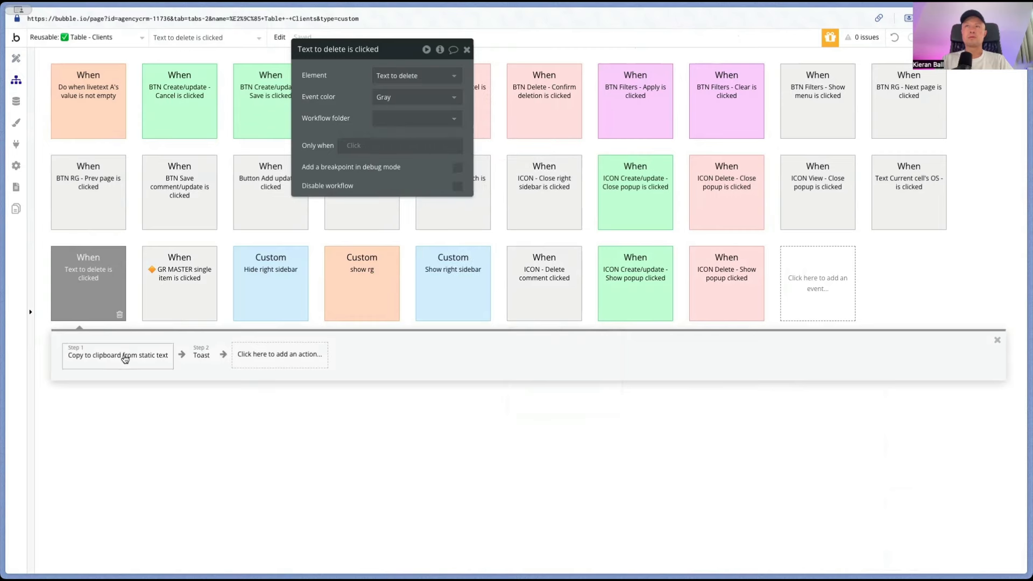
Add an "A Outline Icon clicked" event with ICON copy share url as its element.
{"action": "left_click", "coordinate": [820, 282]}
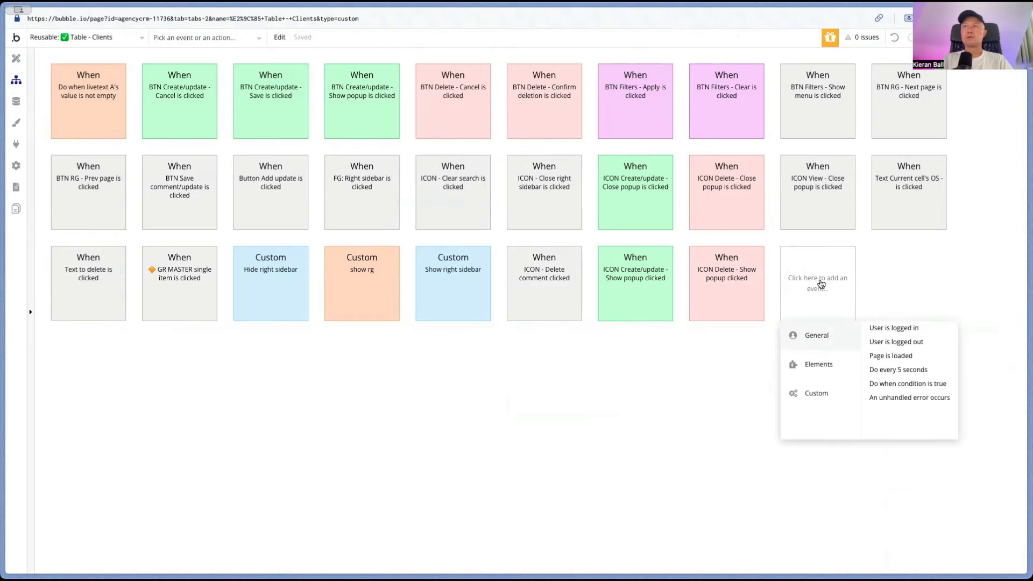
{"action": "mouse_move", "coordinate": [824, 364]}
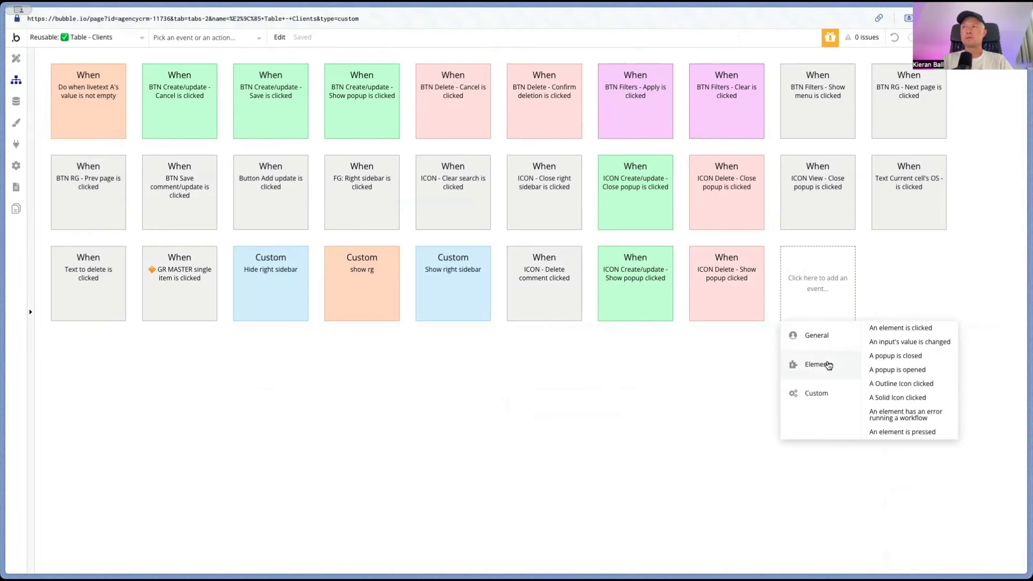
{"action": "left_click", "coordinate": [911, 384]}
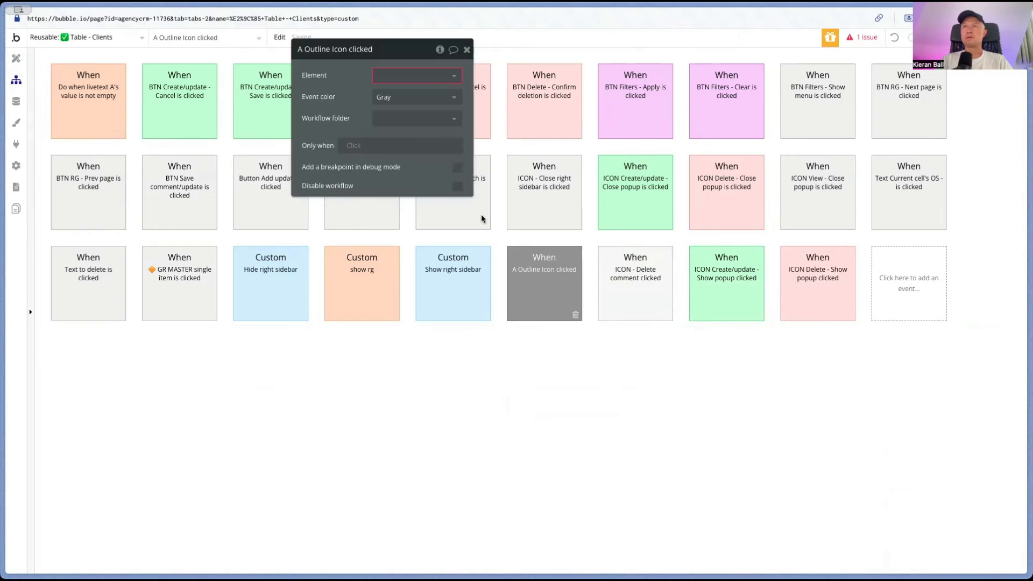
{"action": "left_click", "coordinate": [402, 74]}
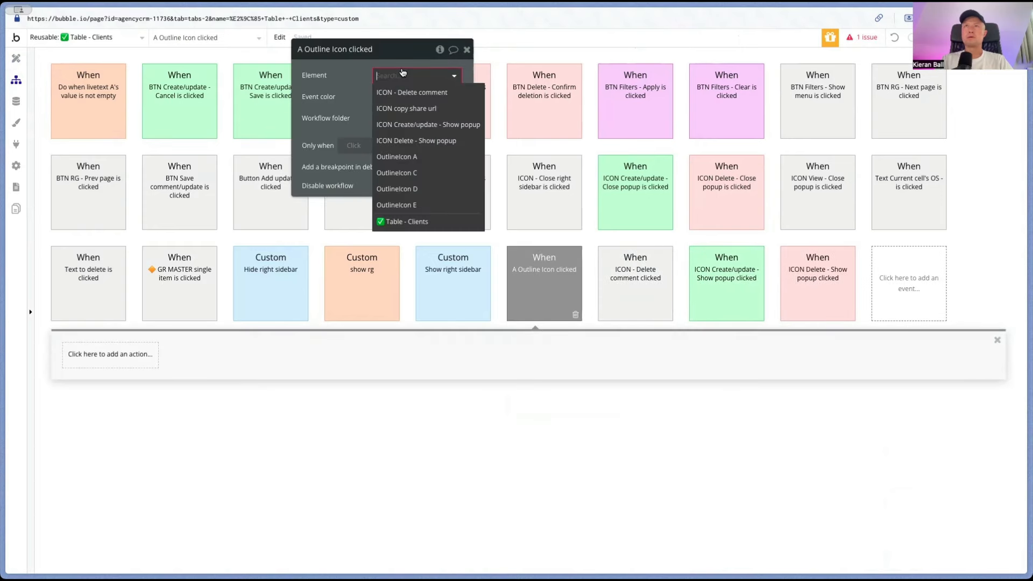
{"action": "left_click", "coordinate": [406, 108]}
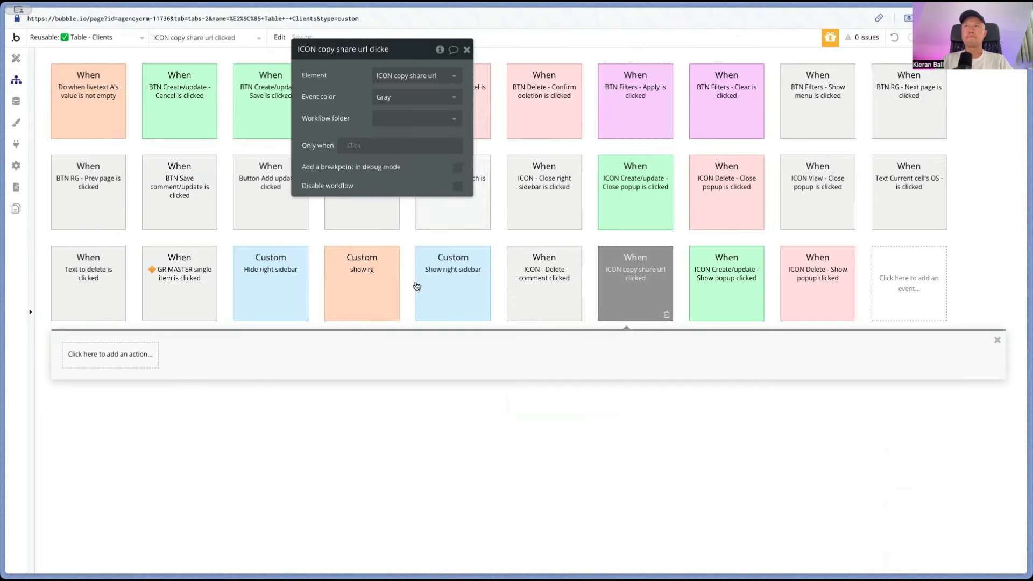
Copy the "Copy to clipboard from static text" action from the Text to delete workflow into the ICON copy share url workflow.
{"action": "left_click", "coordinate": [96, 292]}
{"action": "right_click", "coordinate": [96, 364]}
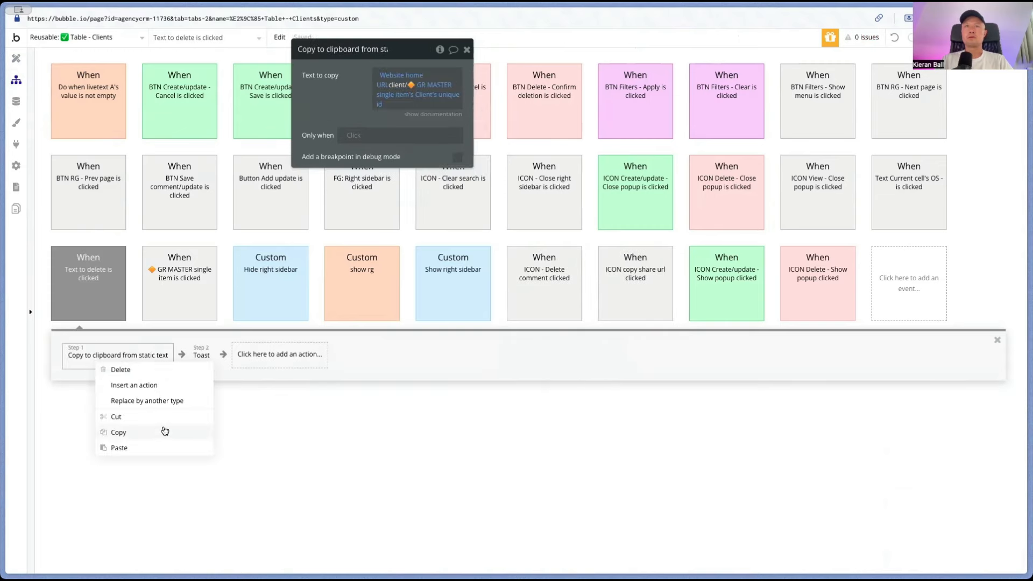
{"action": "left_click", "coordinate": [161, 431]}
{"action": "left_click", "coordinate": [638, 289]}
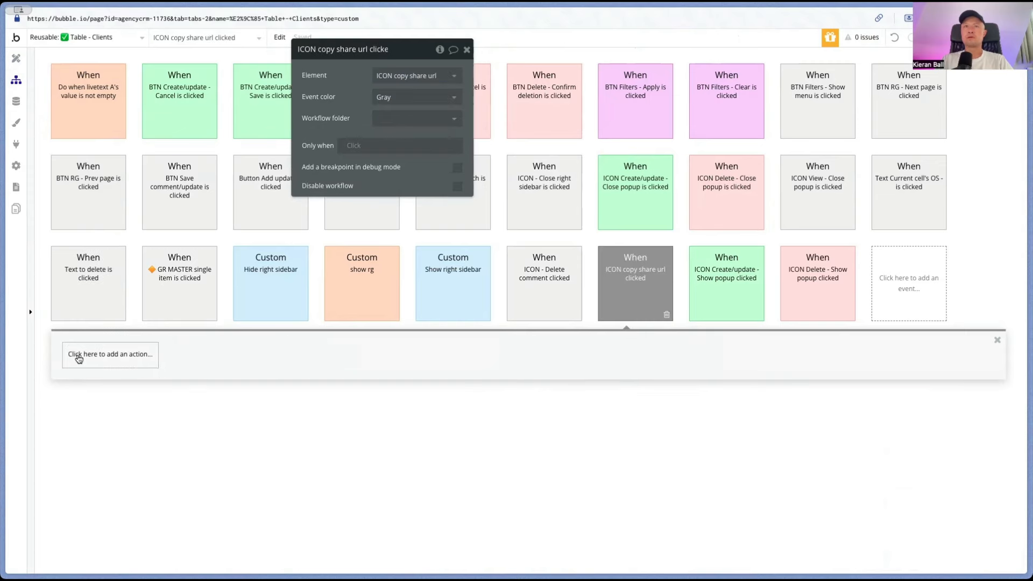
{"action": "right_click", "coordinate": [97, 360]}
{"action": "left_click", "coordinate": [134, 369]}
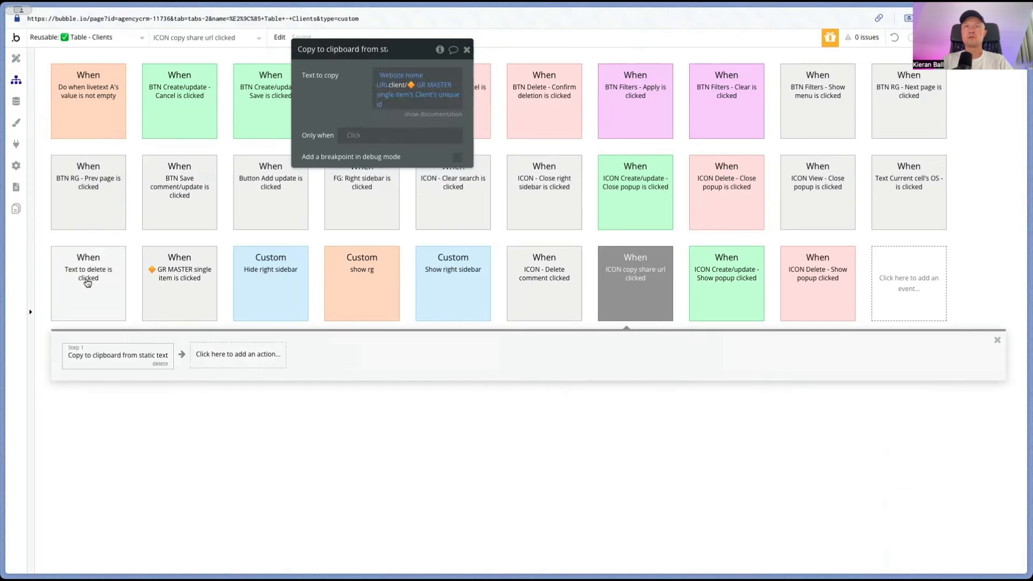
Copy the Toast action from the Text to delete workflow and paste it as step 2 of the ICON copy share url workflow.
{"action": "left_click", "coordinate": [88, 284]}
{"action": "right_click", "coordinate": [201, 357]}
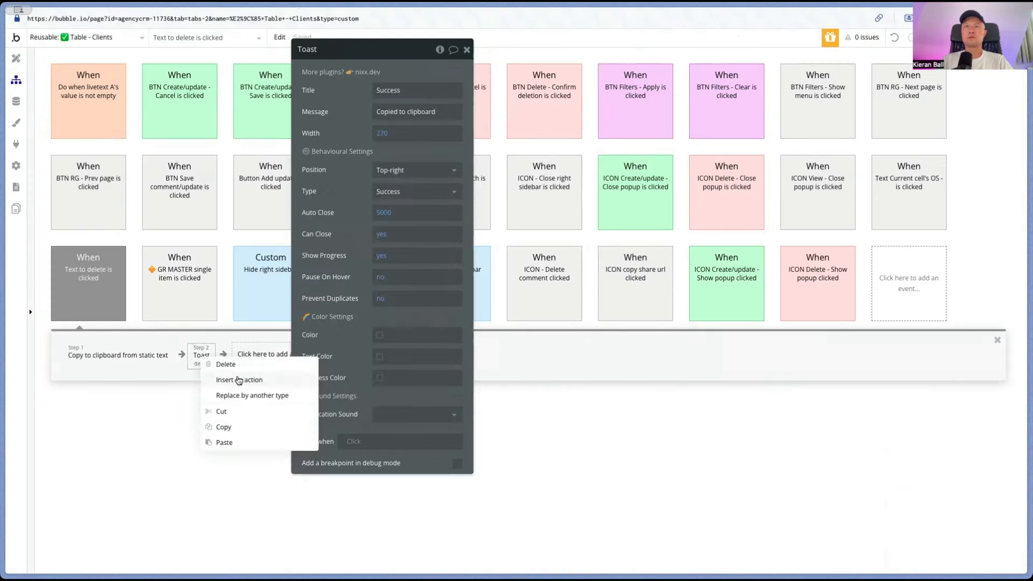
{"action": "left_click", "coordinate": [231, 426]}
{"action": "left_click", "coordinate": [647, 298]}
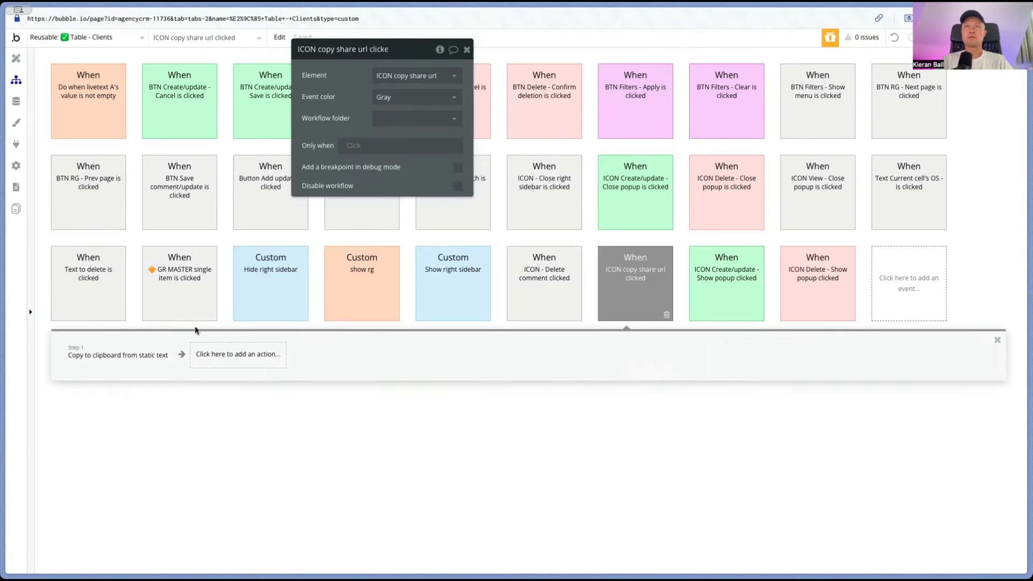
{"action": "right_click", "coordinate": [215, 354]}
{"action": "left_click", "coordinate": [261, 362]}
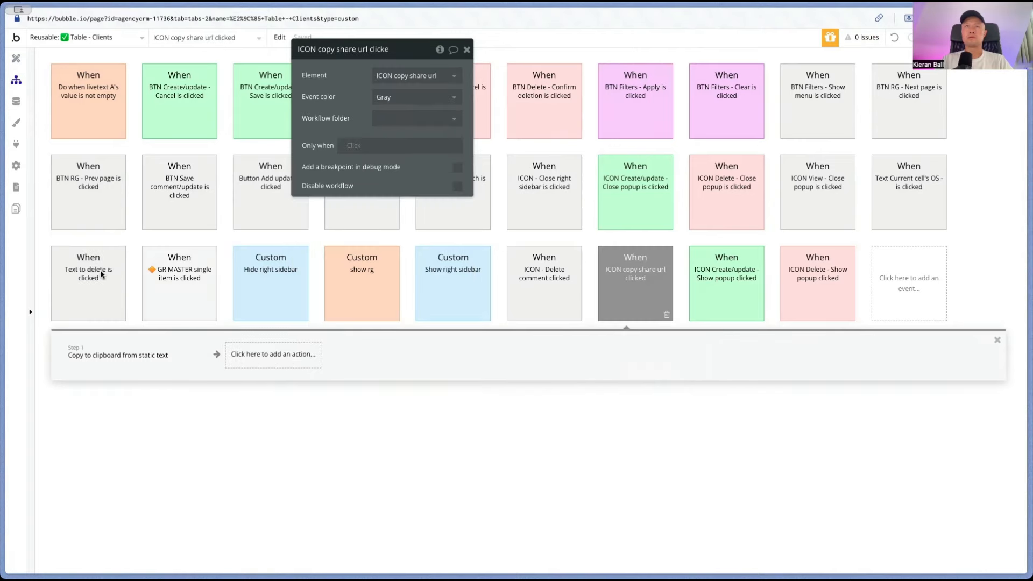
Delete the "Text to delete is clicked" workflow.
{"action": "left_click", "coordinate": [78, 269]}
{"action": "left_click", "coordinate": [118, 314]}
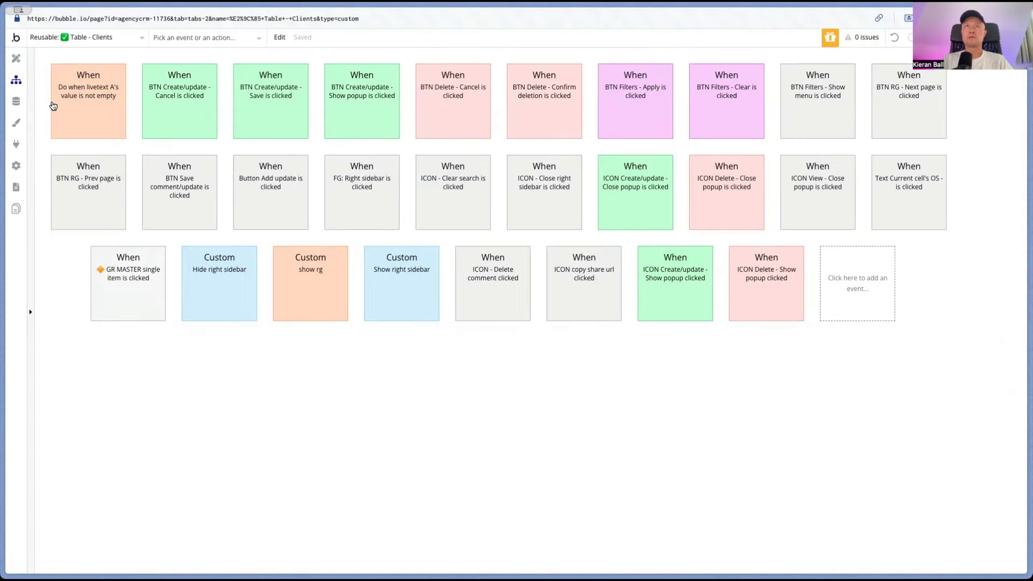
Delete the "to delete" text from the client row and the Share URL heading from the table titles in the page design.
{"action": "left_click", "coordinate": [16, 58]}
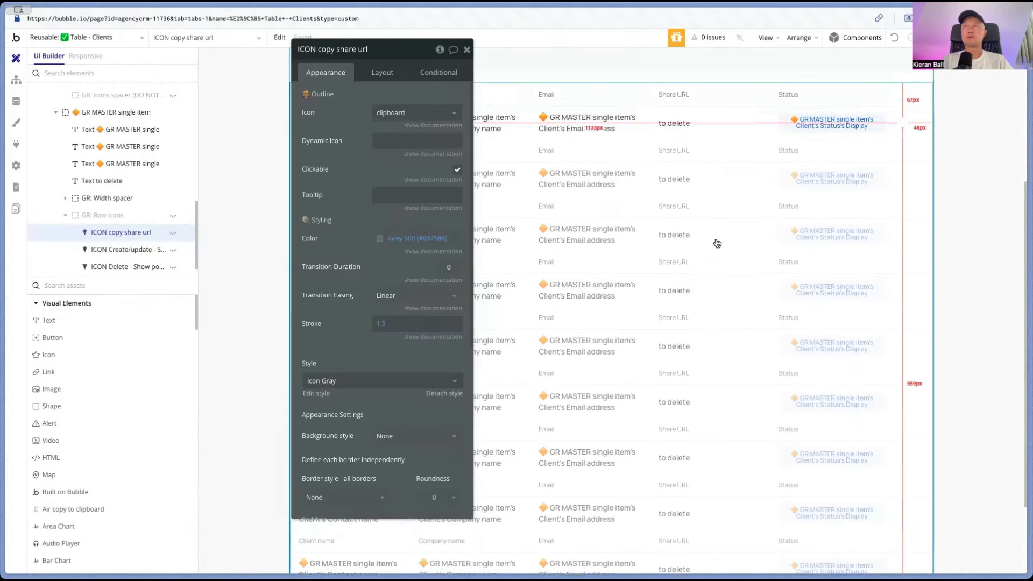
{"action": "scroll", "coordinate": [667, 323], "scroll_direction": "up", "scroll_amount": 10}
{"action": "left_click", "coordinate": [672, 347]}
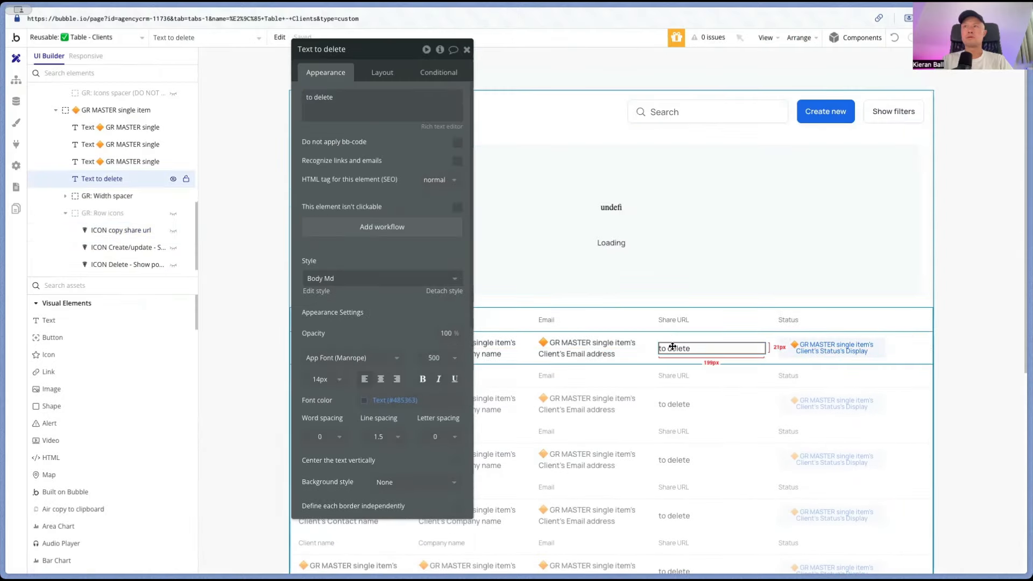
{"action": "key", "text": "Delete"}
{"action": "left_click", "coordinate": [673, 320]}
{"action": "key", "text": "Delete"}
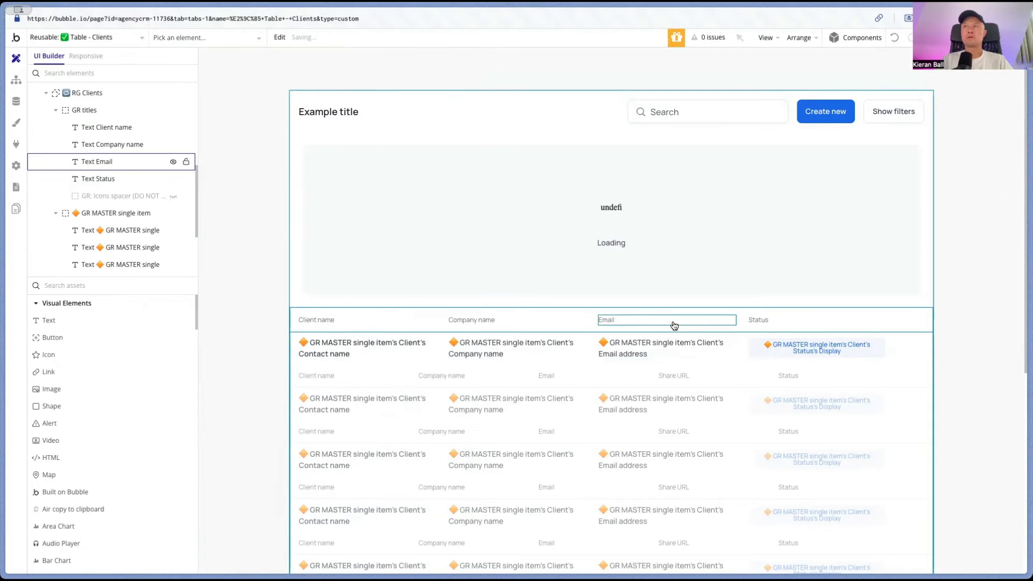
Set the fixed width of the GR: Row icons group to 72 px.
{"action": "left_click", "coordinate": [119, 196]}
{"action": "scroll", "coordinate": [114, 214], "scroll_direction": "down", "scroll_amount": 3}
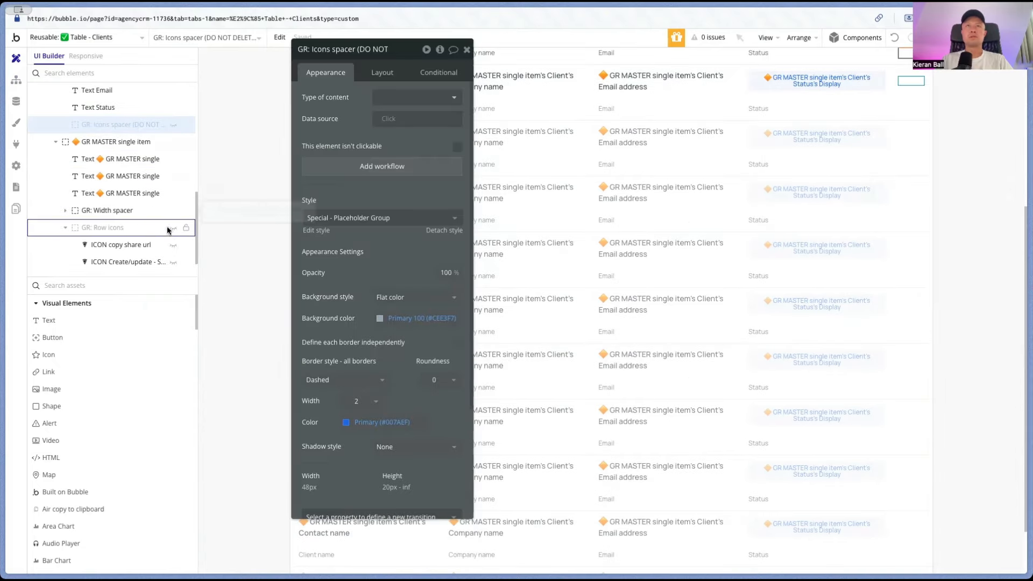
{"action": "left_click", "coordinate": [131, 228]}
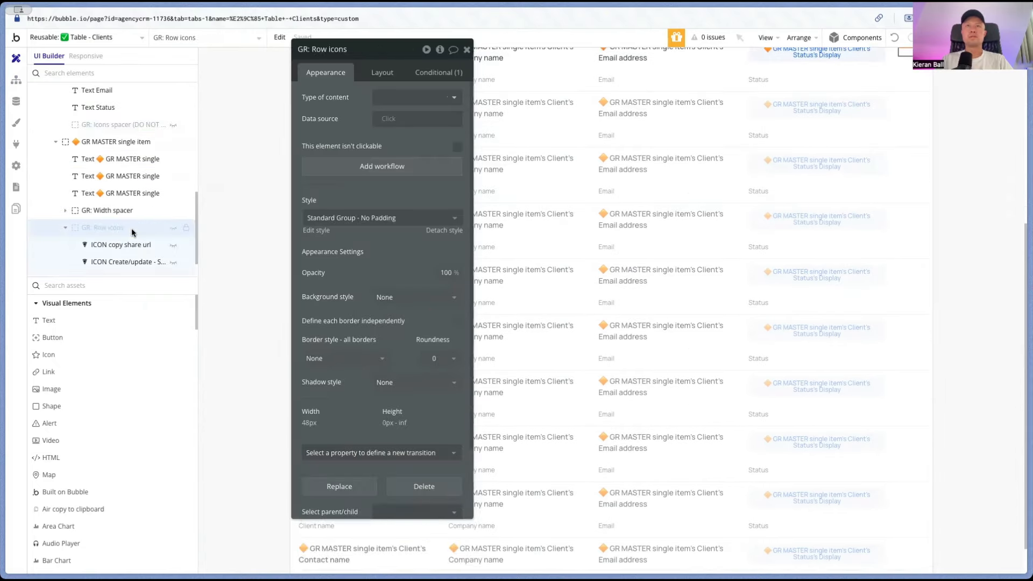
{"action": "left_click", "coordinate": [389, 74]}
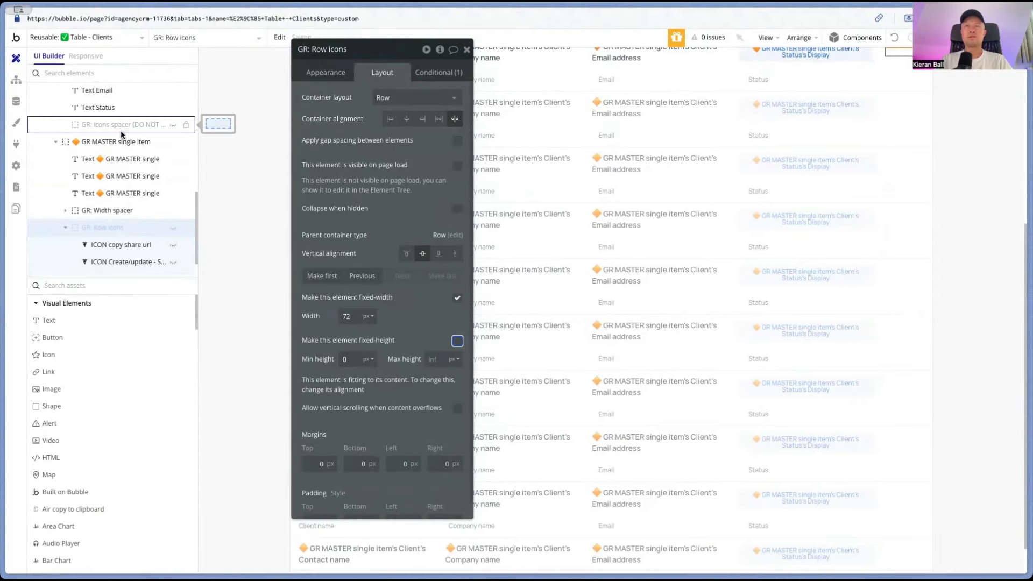
Set the fixed width of the GR: Icons spacer group in the title row to 72 px.
{"action": "left_click", "coordinate": [210, 124]}
{"action": "left_click", "coordinate": [347, 316]}
{"action": "type", "text": "72"}
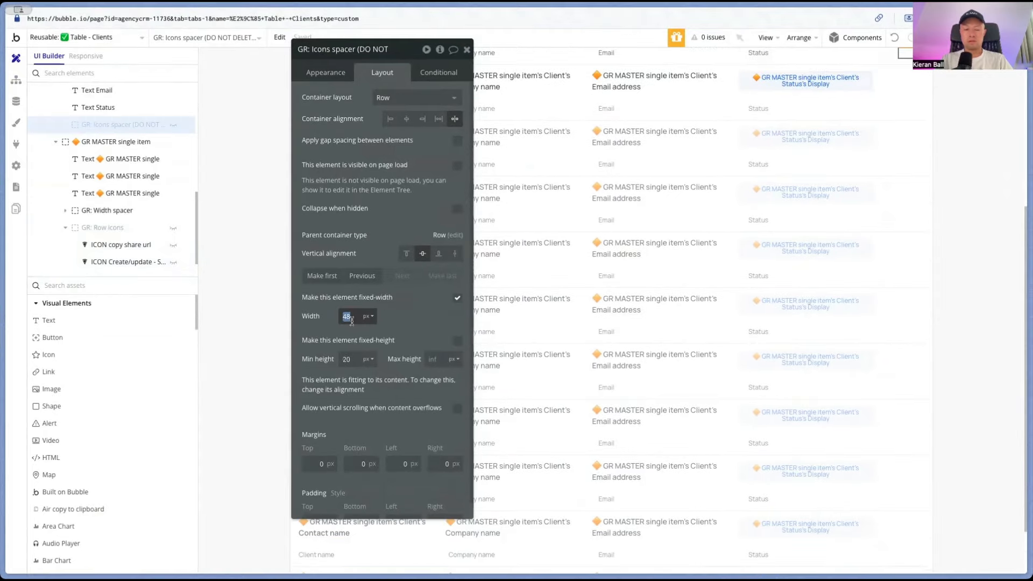
{"action": "key", "text": "Tab"}
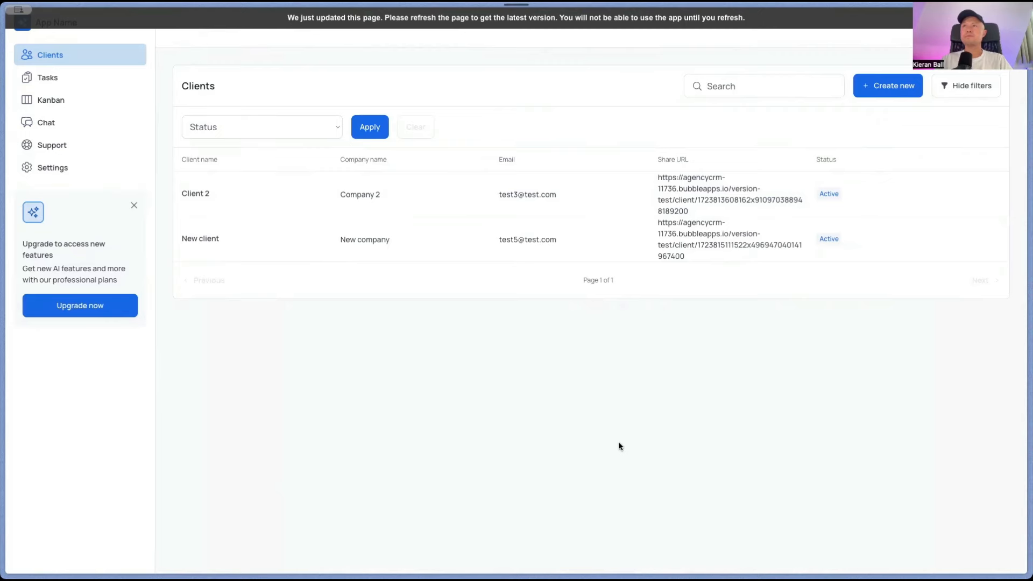
Reload the Clients page preview and copy Client 2's share link with its clipboard row icon.
{"action": "key", "text": "super+r"}
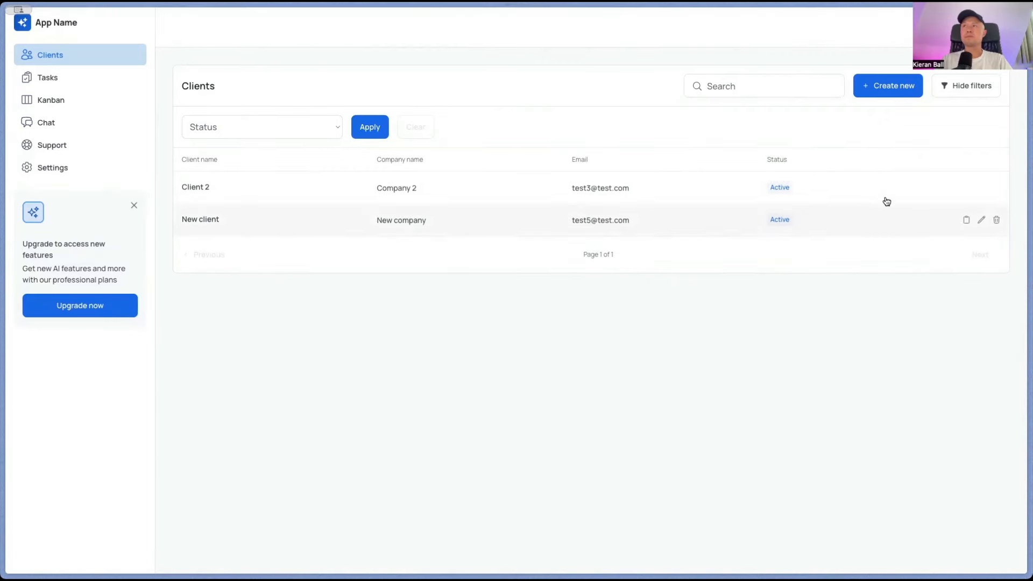
{"action": "left_click", "coordinate": [966, 190]}
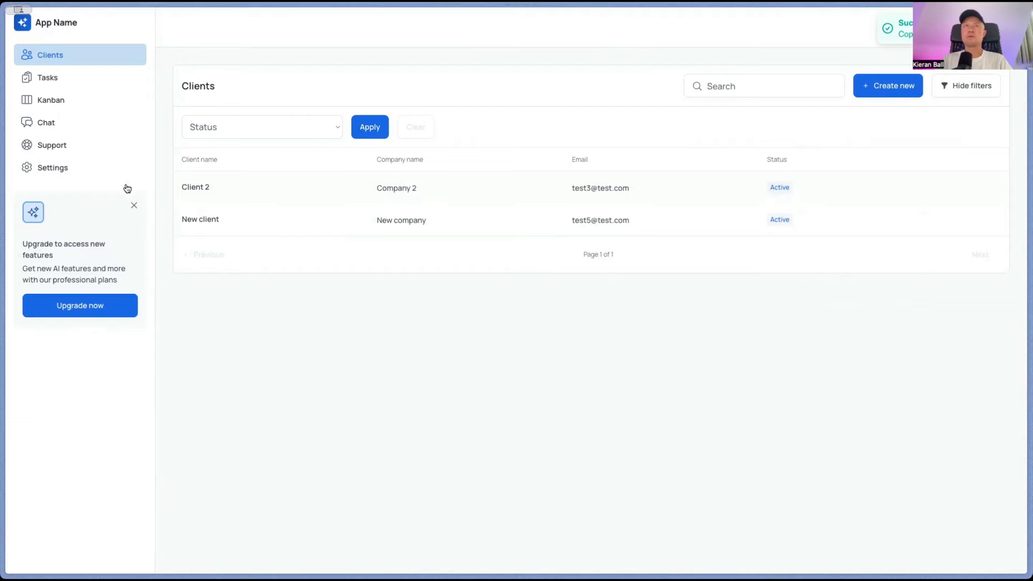
Open the copied share link in a new browser tab to test it.
{"action": "mouse_move", "coordinate": [2, 183]}
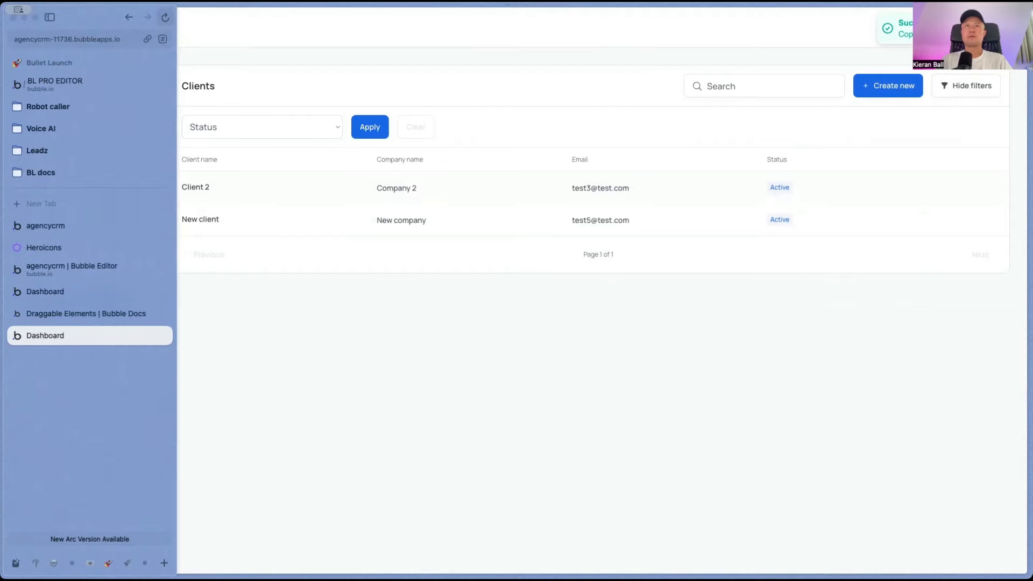
{"action": "left_click", "coordinate": [63, 203]}
{"action": "key", "text": "super+v"}
{"action": "key", "text": "Return"}
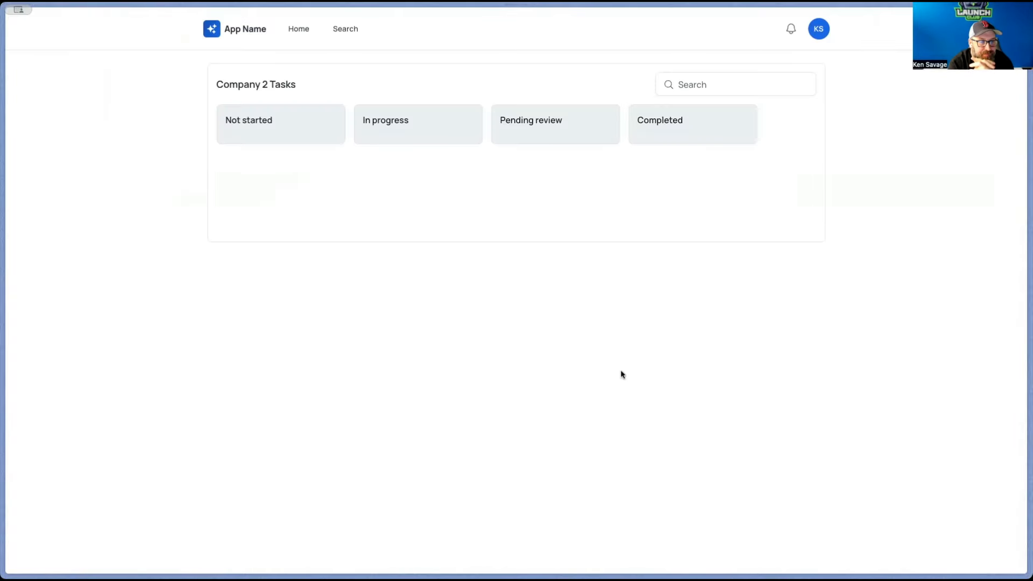
Return to the dashboard and look through its Tasks and Kanban pages.
{"action": "key", "text": "ctrl+Tab"}
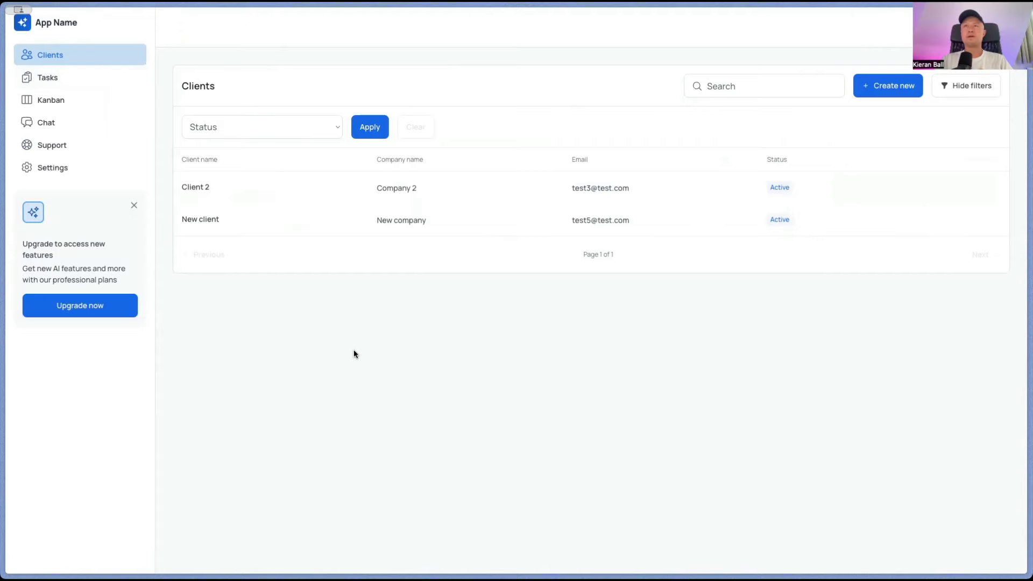
{"action": "left_click", "coordinate": [71, 82]}
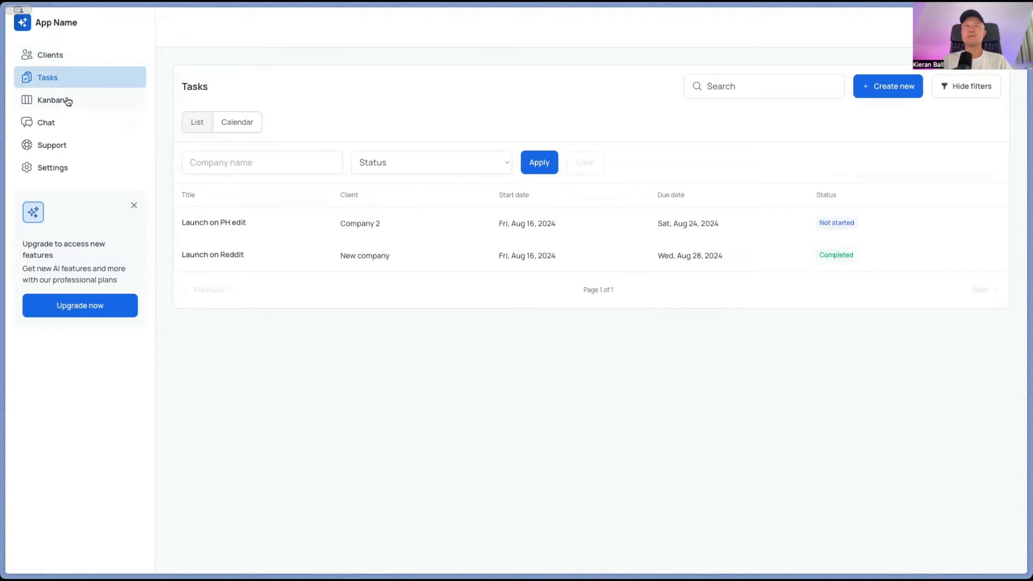
{"action": "left_click", "coordinate": [66, 100]}
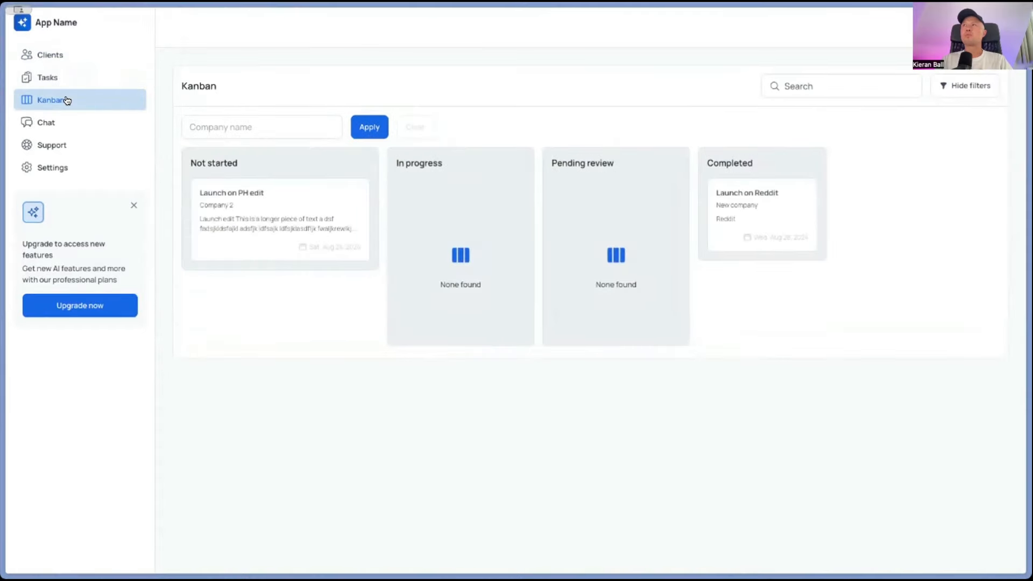
{"action": "left_click", "coordinate": [84, 81]}
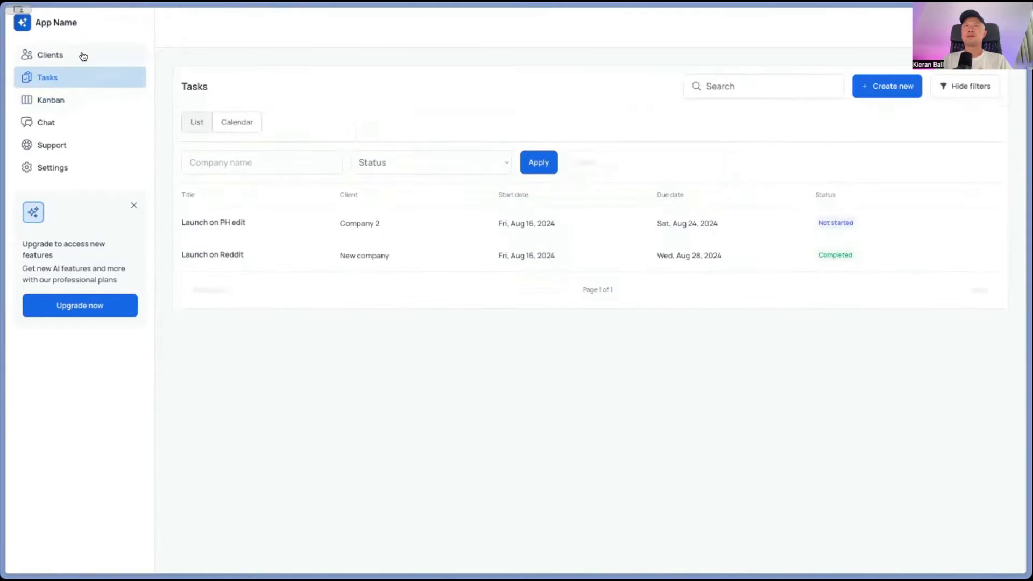
Go through the dashboard's Clients, Tasks and Kanban pages in light mode.
{"action": "left_click", "coordinate": [81, 55]}
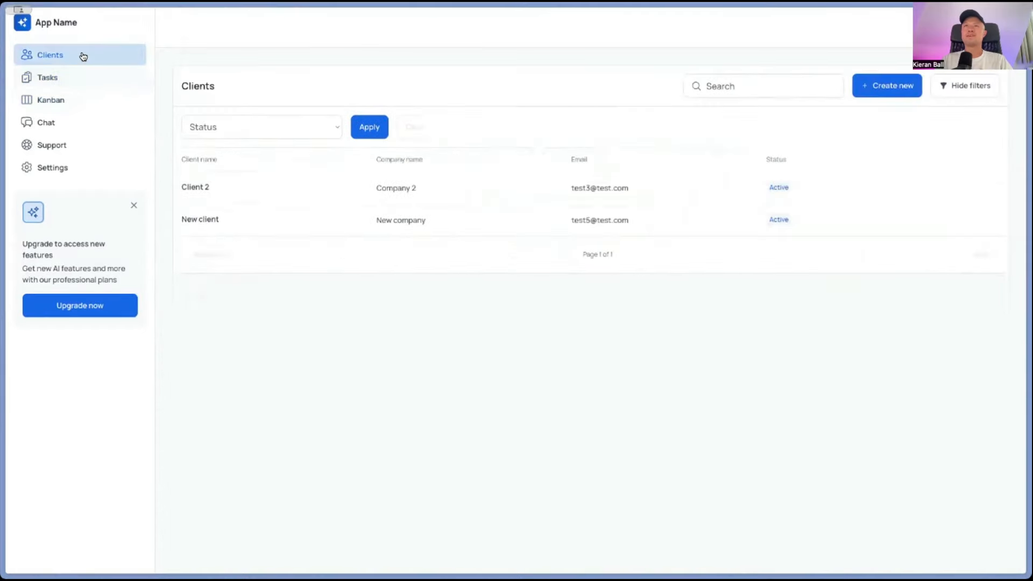
{"action": "left_click", "coordinate": [58, 83]}
{"action": "left_click", "coordinate": [57, 99]}
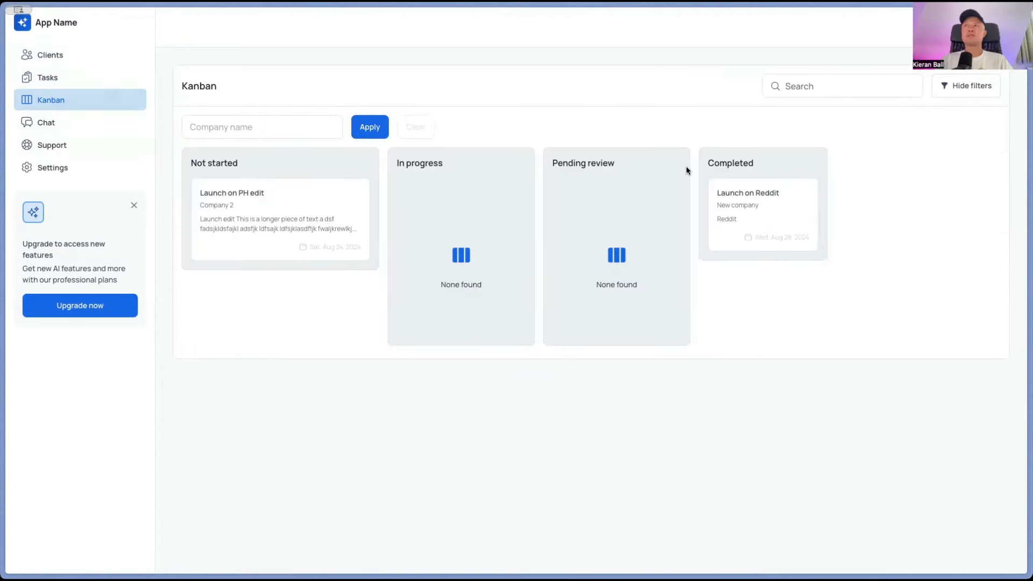
Switch the dashboard to dark mode, check the Kanban, Tasks and Clients pages in it, and return to light mode.
{"action": "left_click", "coordinate": [968, 27]}
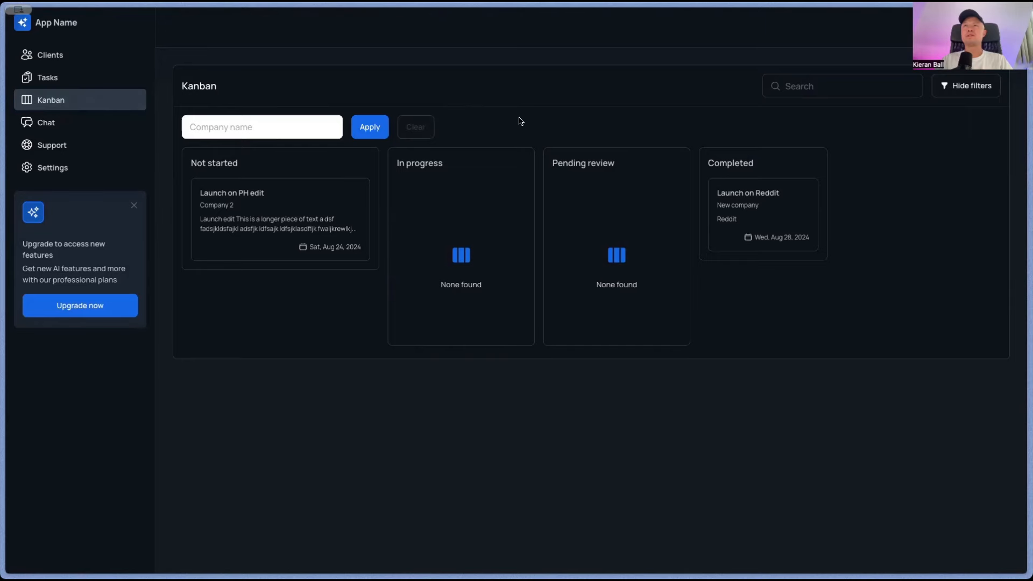
{"action": "left_click", "coordinate": [66, 81]}
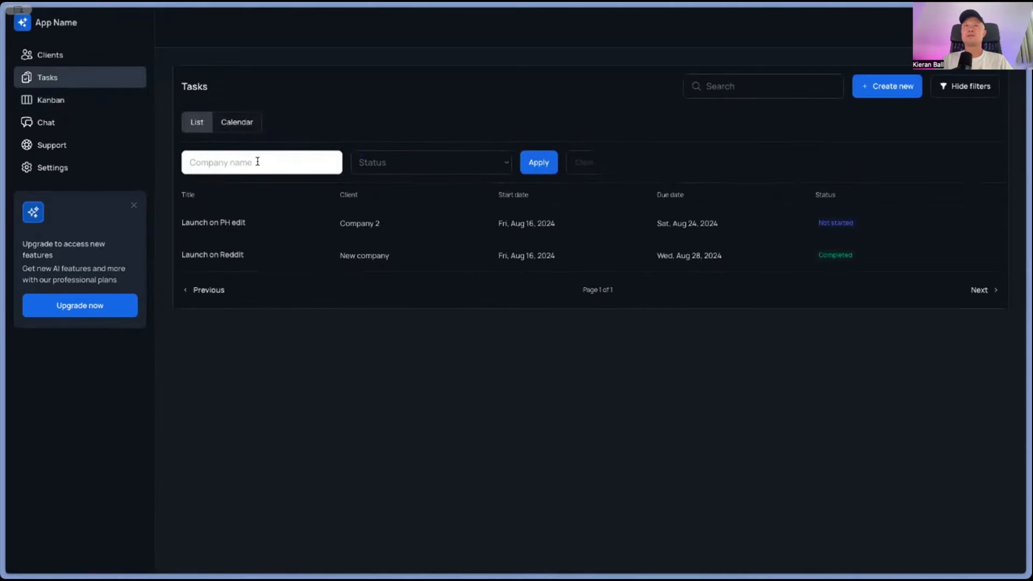
{"action": "left_click", "coordinate": [93, 52]}
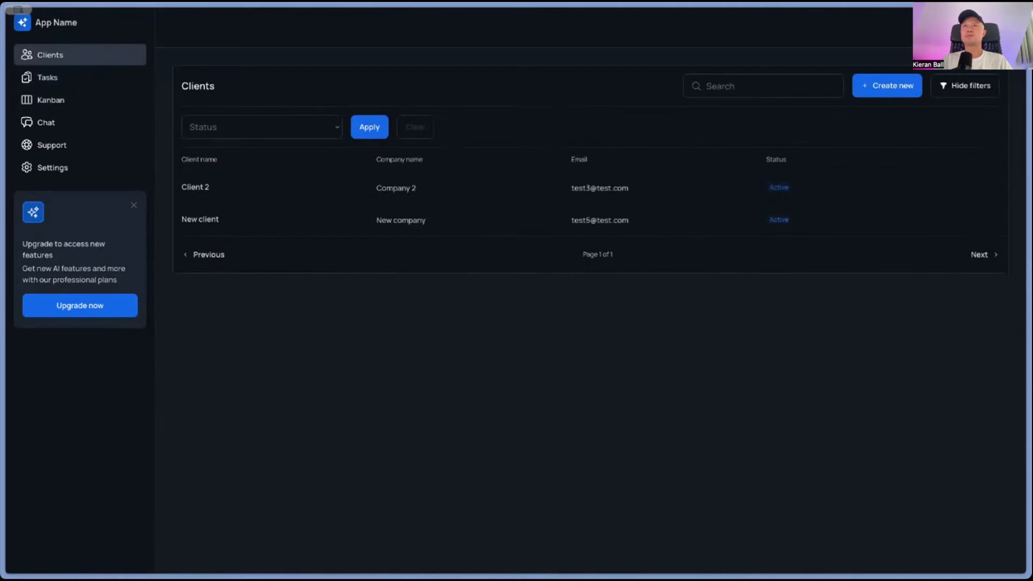
{"action": "left_click", "coordinate": [968, 26]}
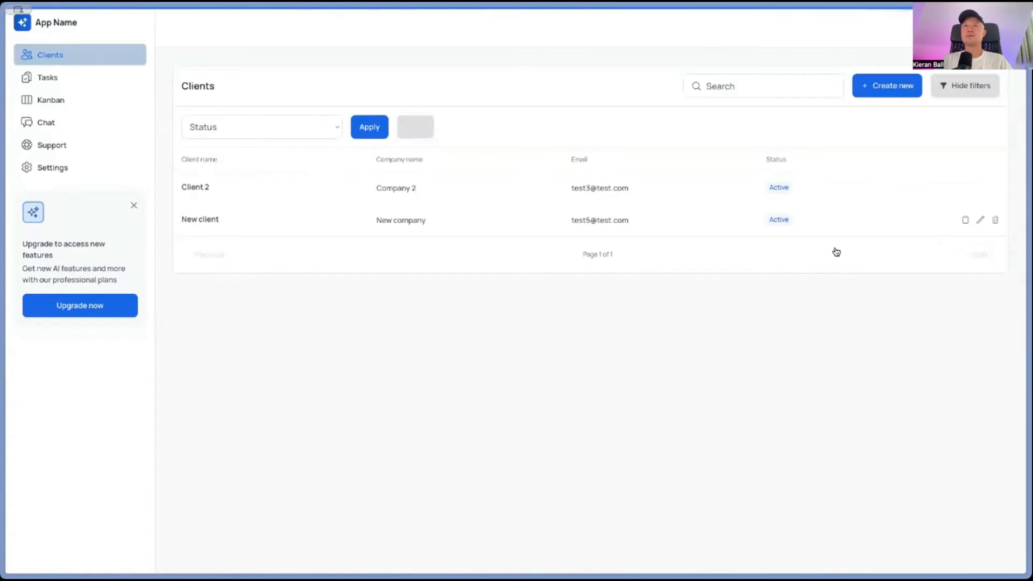
On the Tasks page, view the new-task form and the edit form of the Launch on PH edit task, closing each without saving.
{"action": "left_click", "coordinate": [89, 81]}
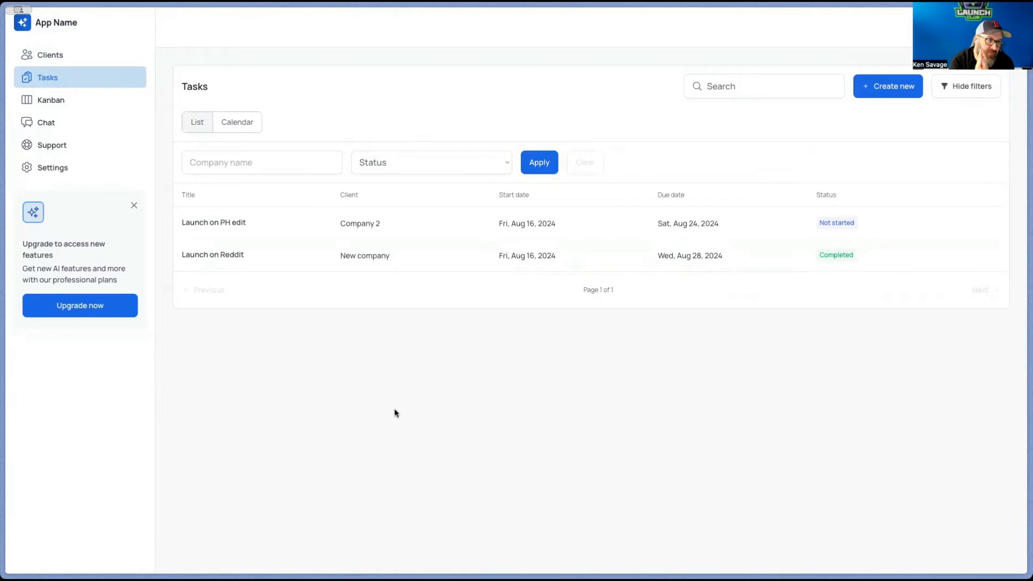
{"action": "left_click", "coordinate": [888, 86]}
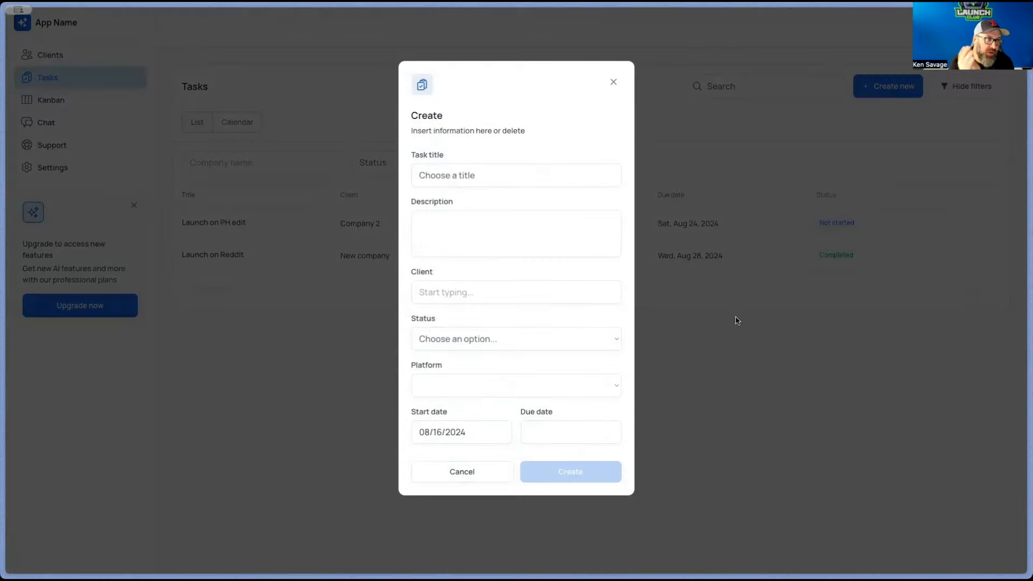
{"action": "left_click", "coordinate": [729, 371]}
{"action": "left_click", "coordinate": [979, 223]}
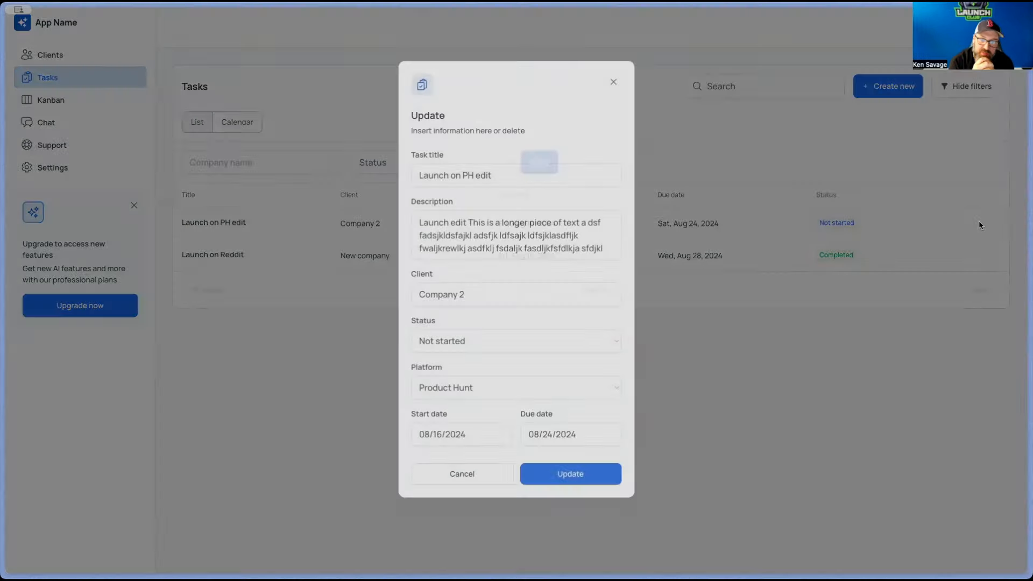
{"action": "left_click", "coordinate": [876, 379]}
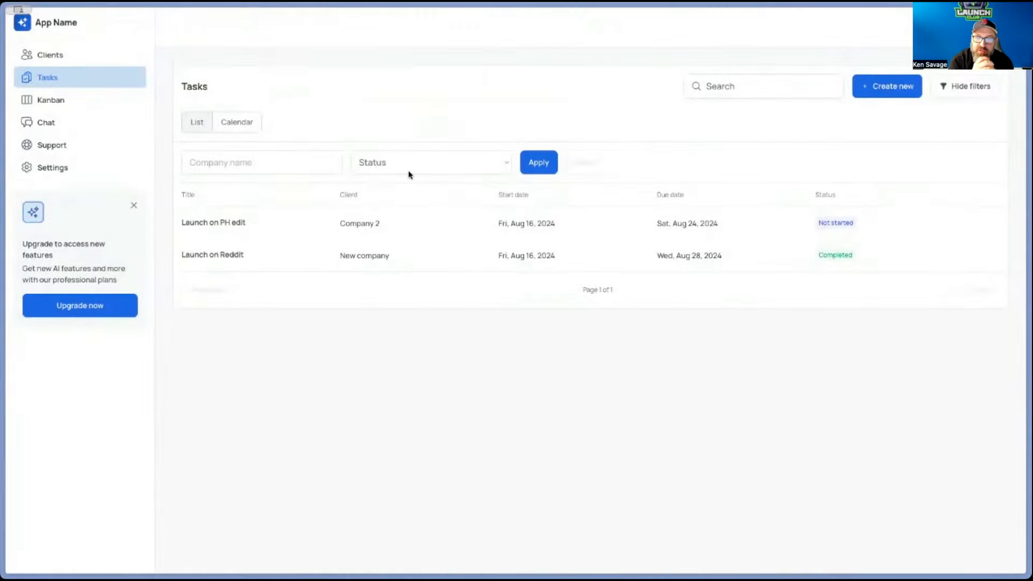
On the Kanban board, move the Launch on PH edit card from Not started to In progress.
{"action": "left_click", "coordinate": [84, 104]}
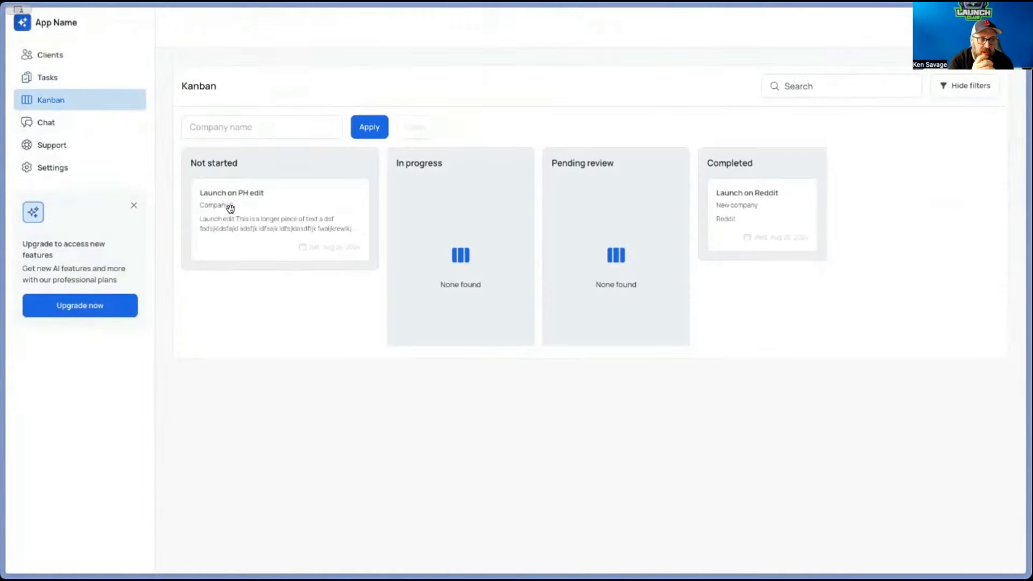
{"action": "left_click_drag", "start_coordinate": [230, 212], "coordinate": [385, 227]}
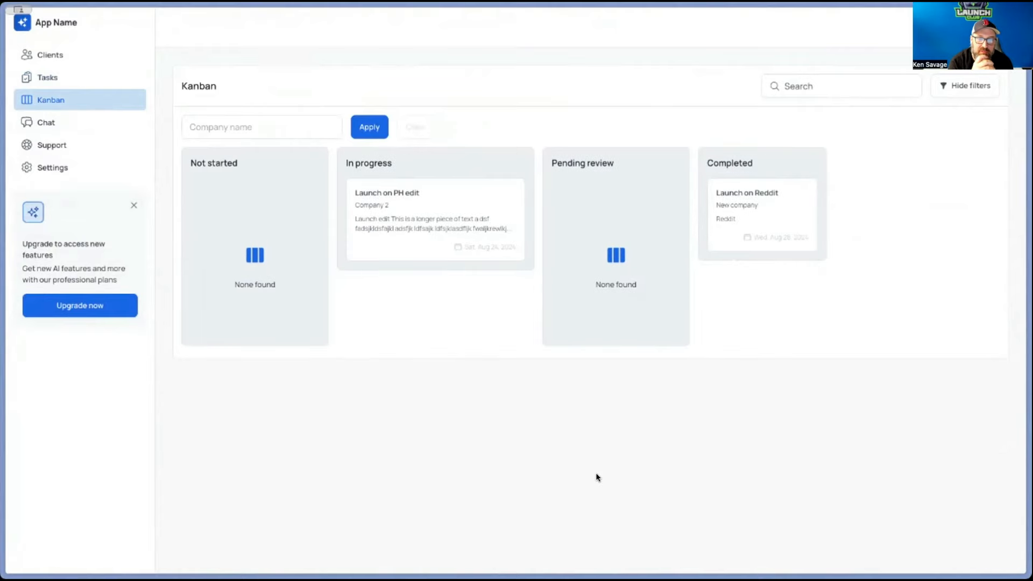